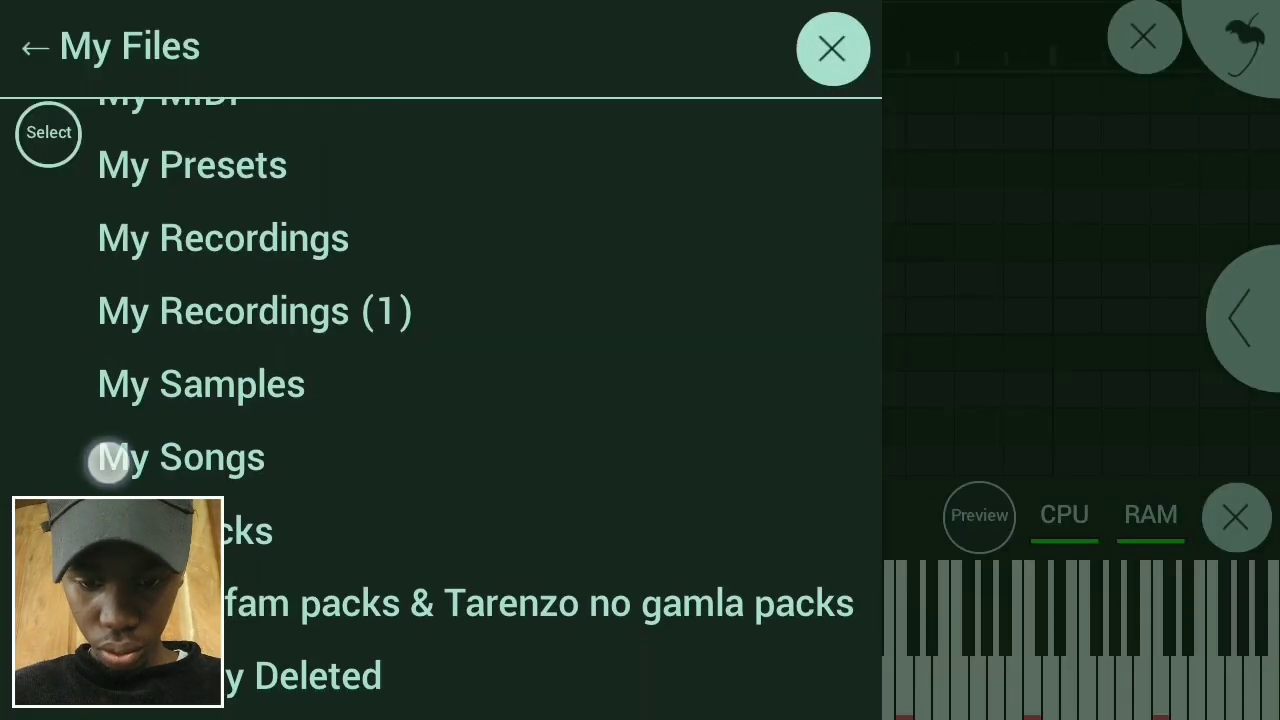
- Load the Detroit clap from the Crimes kit Claps folder and draw its notes
click(143, 407)
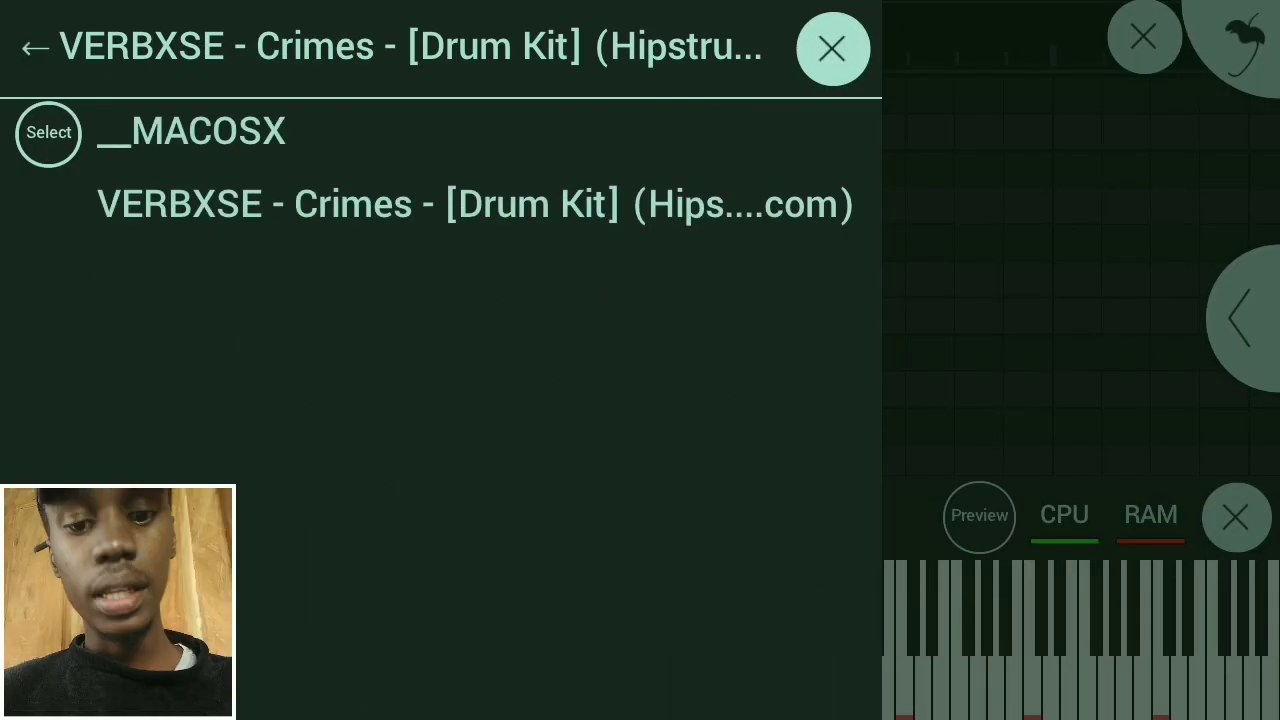
click(170, 210)
click(155, 297)
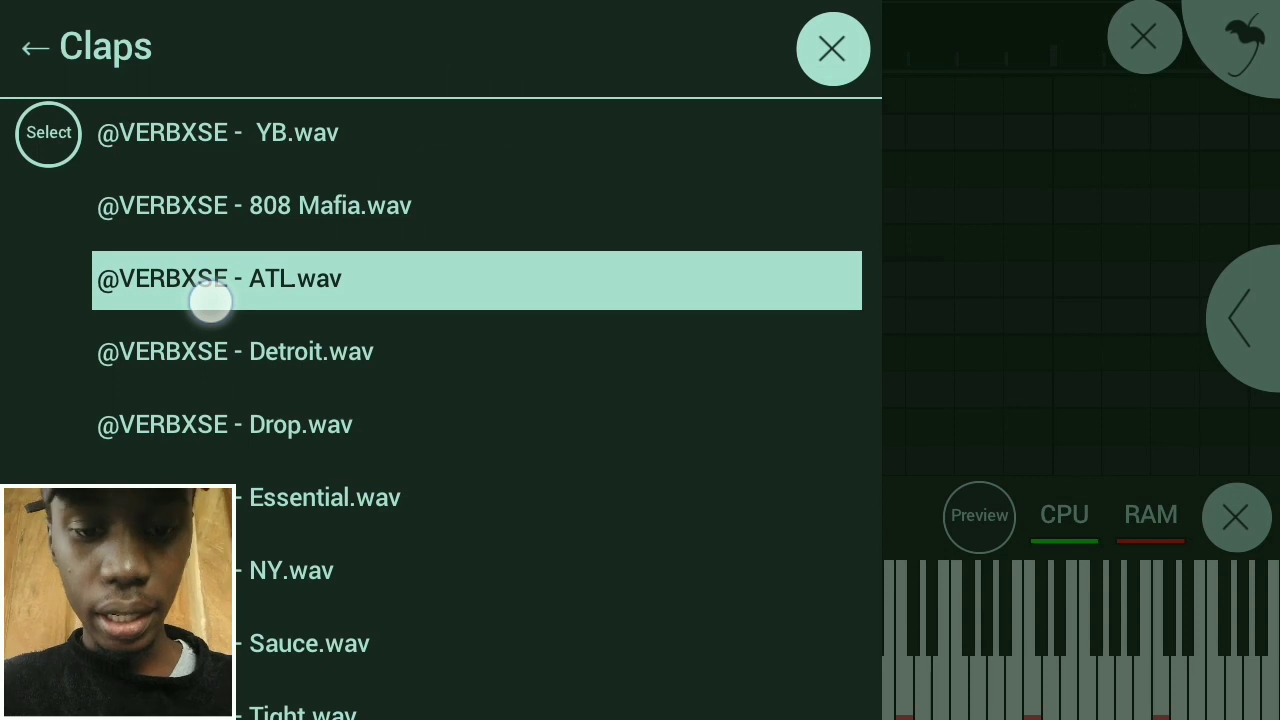
click(250, 362)
click(306, 366)
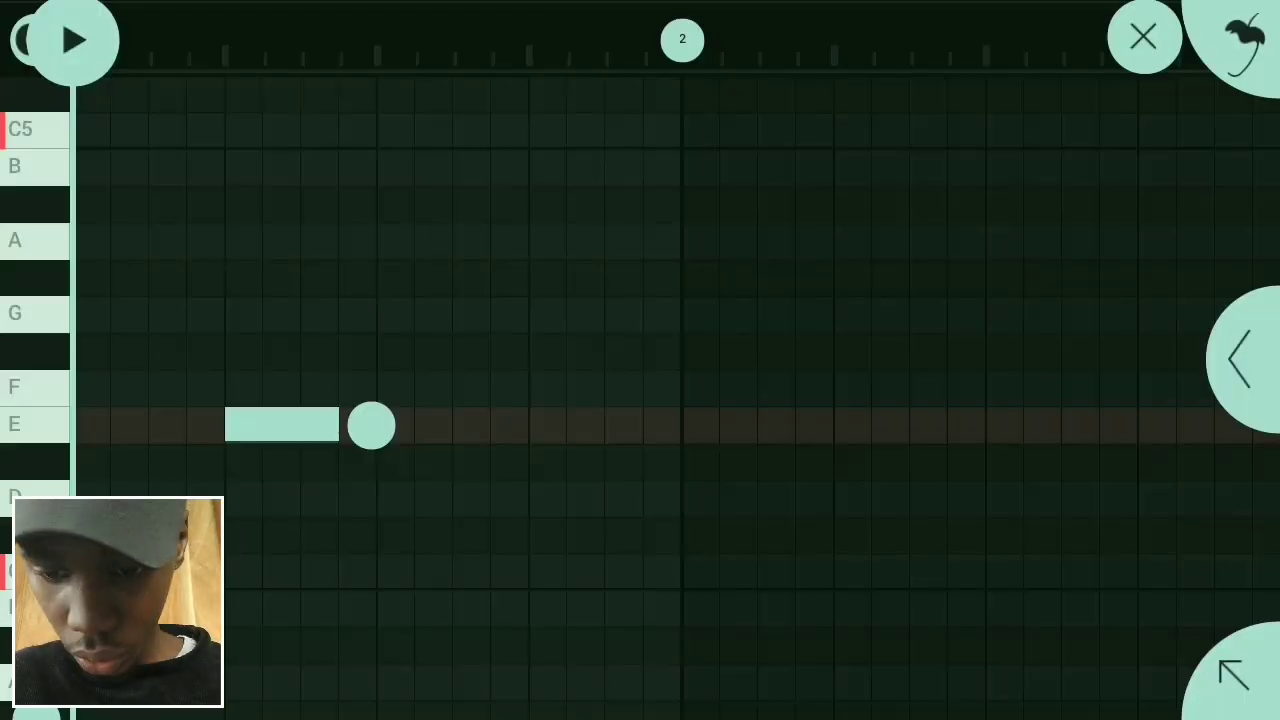
drag(260, 423, 260, 463)
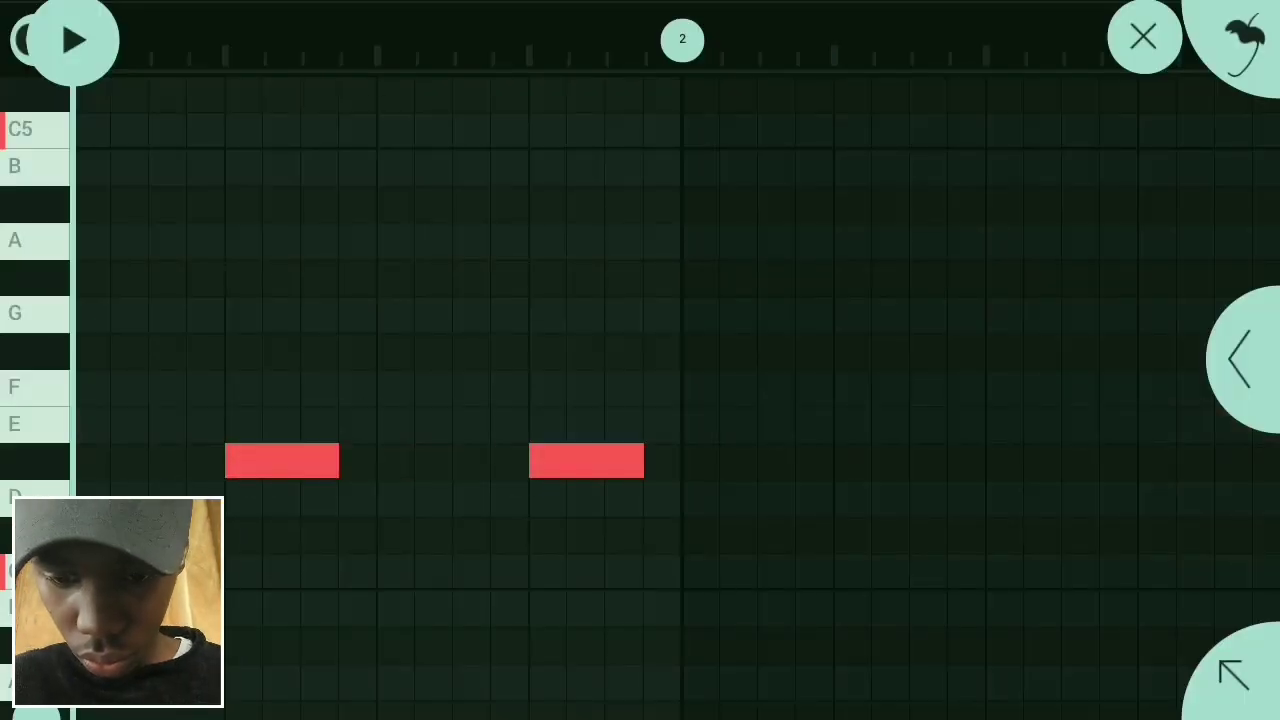
click(890, 460)
drag(1086, 580, 867, 573)
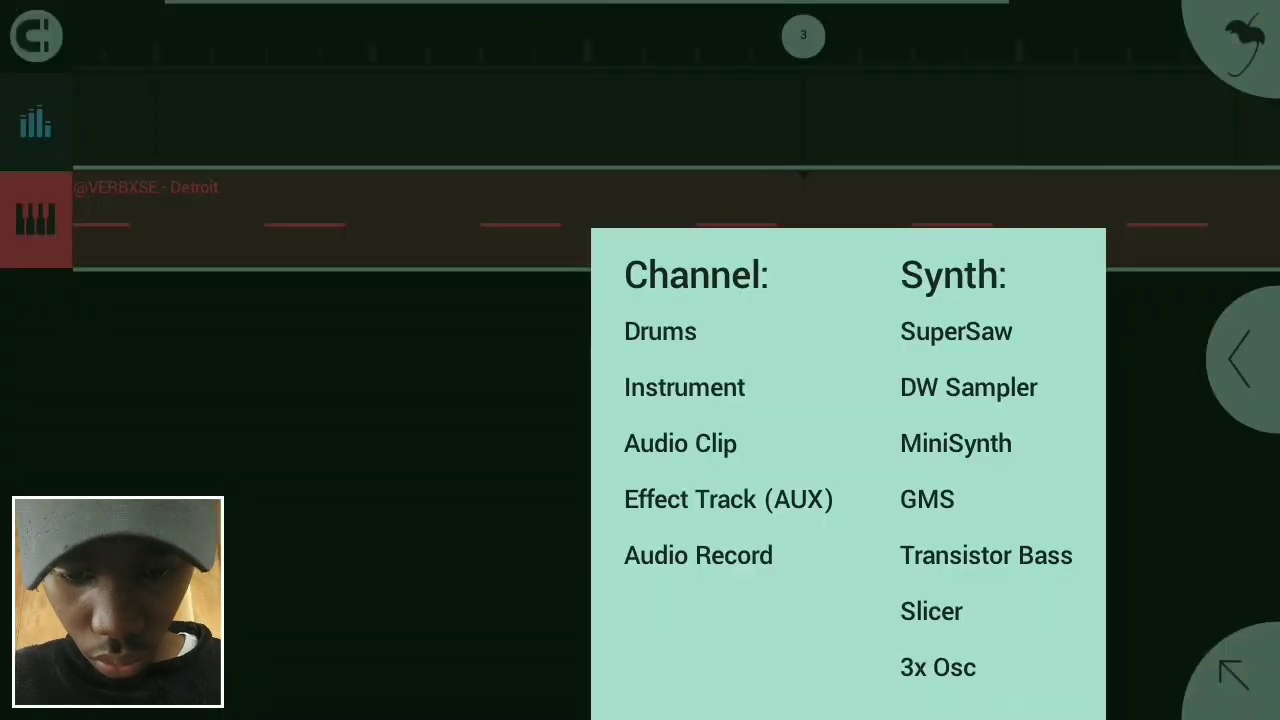
- Add a DW Sampler channel loaded with the FL 707 Rim snare sound
click(968, 387)
scroll(300, 400, down, 3)
scroll(300, 400, down, 5)
click(300, 530)
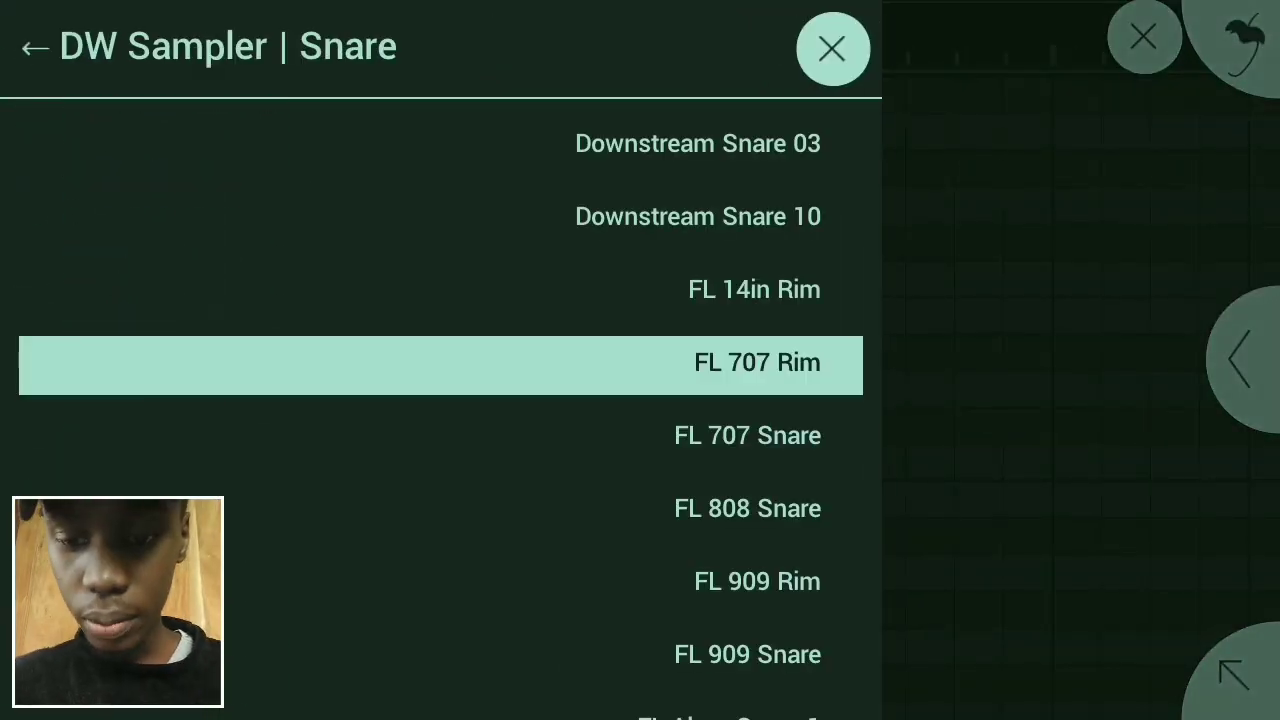
scroll(83, 340, down, 5)
scroll(83, 340, up, 5)
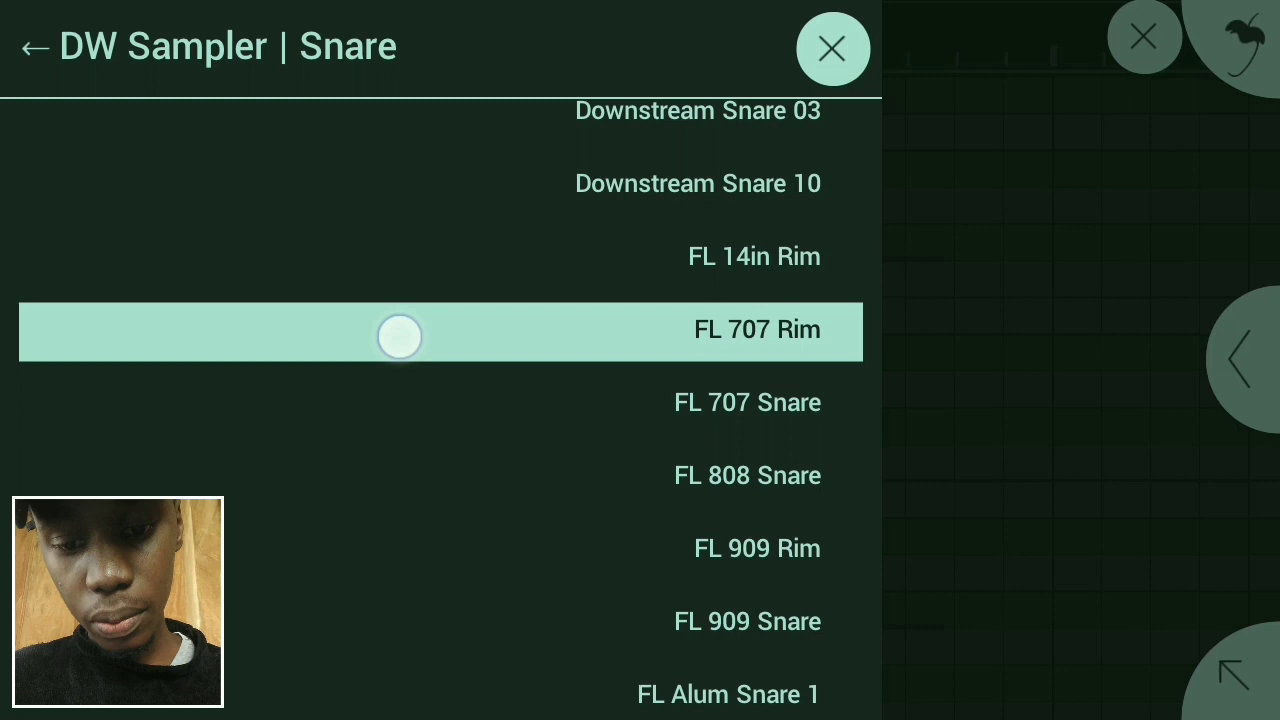
click(400, 337)
click(391, 226)
- Copy the Detroit clap pattern and paste it onto the rim track
click(217, 114)
click(111, 309)
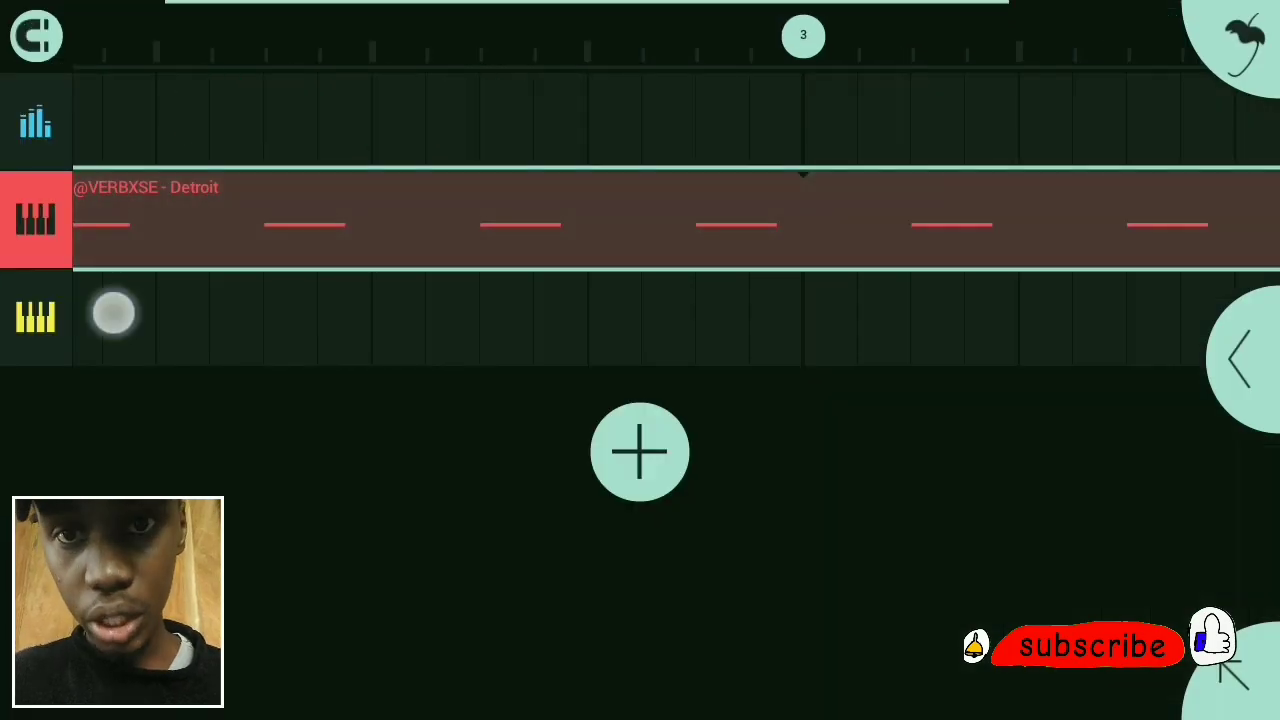
click(149, 315)
- Add a DW Sampler channel loaded with the Deep kick from Crimes kit > TRAP > Kicks
click(640, 452)
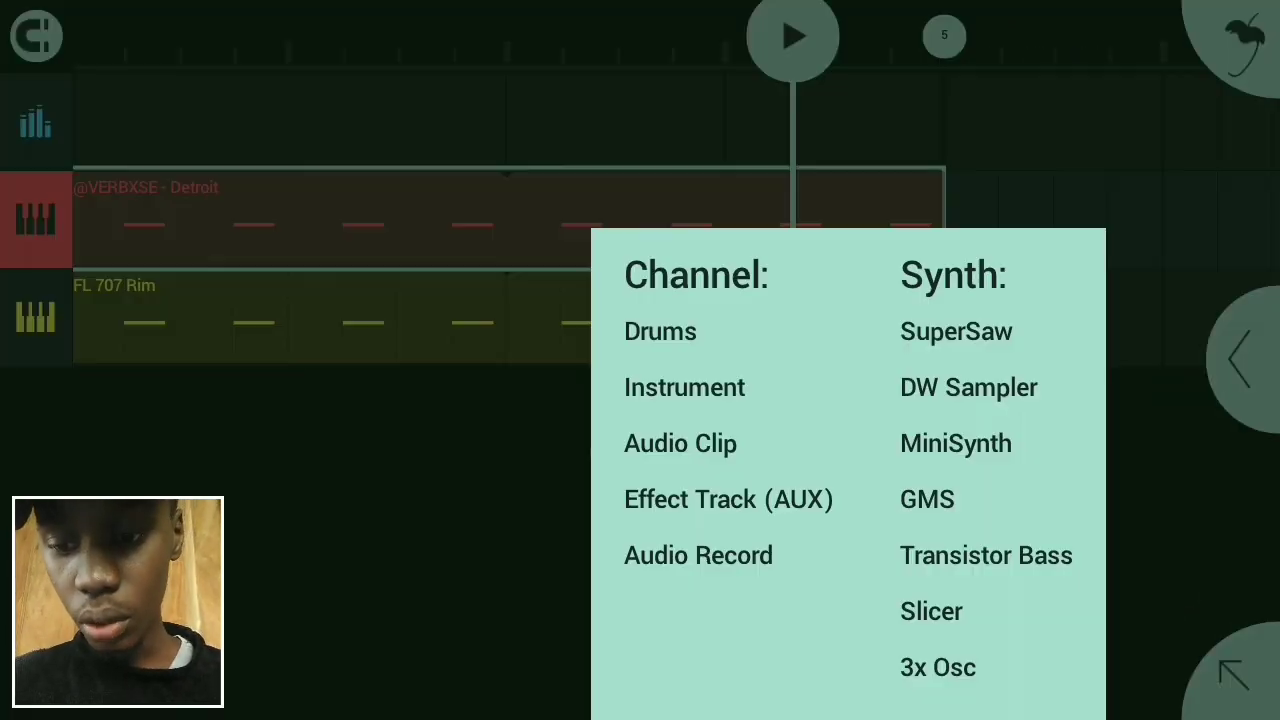
click(968, 387)
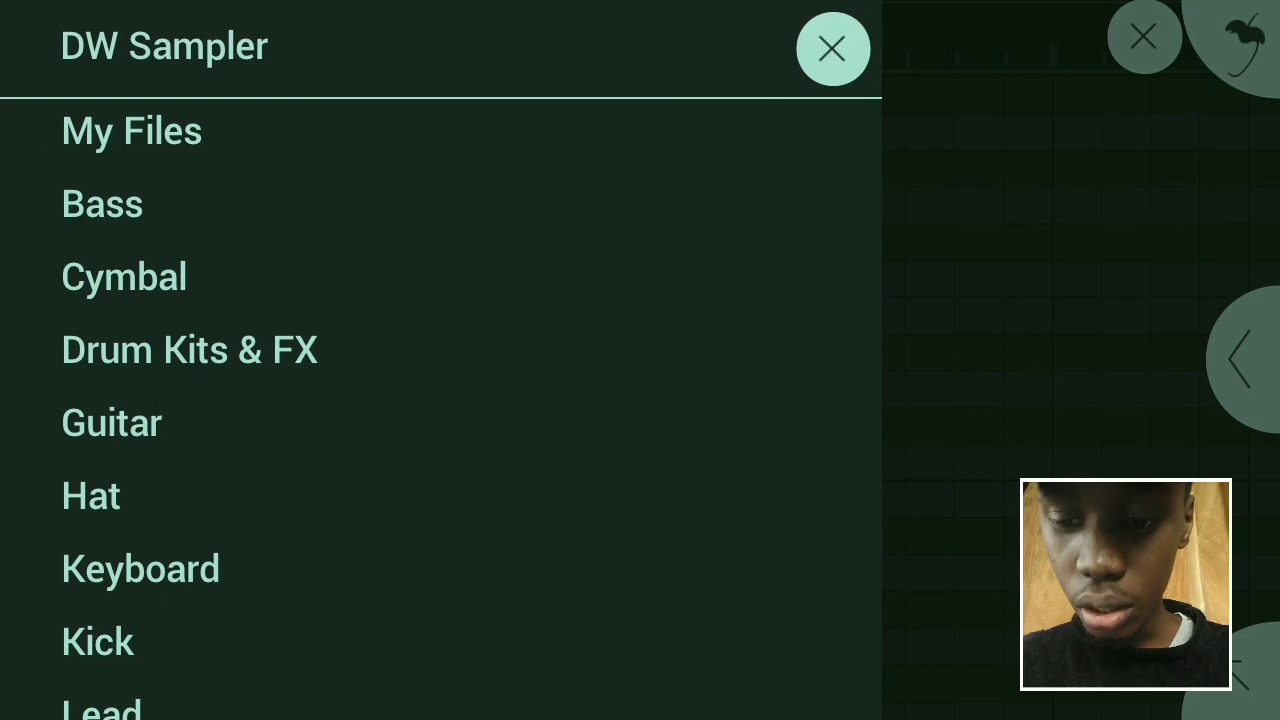
click(94, 148)
drag(71, 600, 71, 339)
click(200, 640)
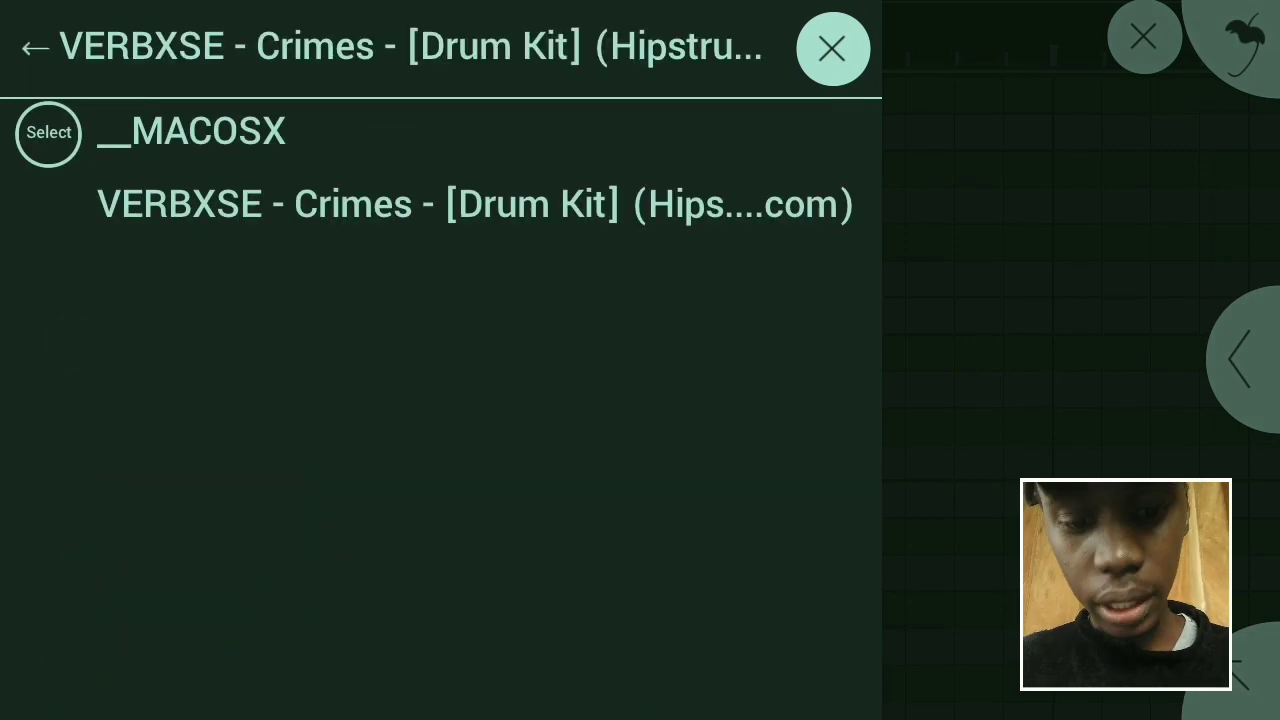
click(475, 204)
click(117, 278)
click(143, 420)
click(160, 290)
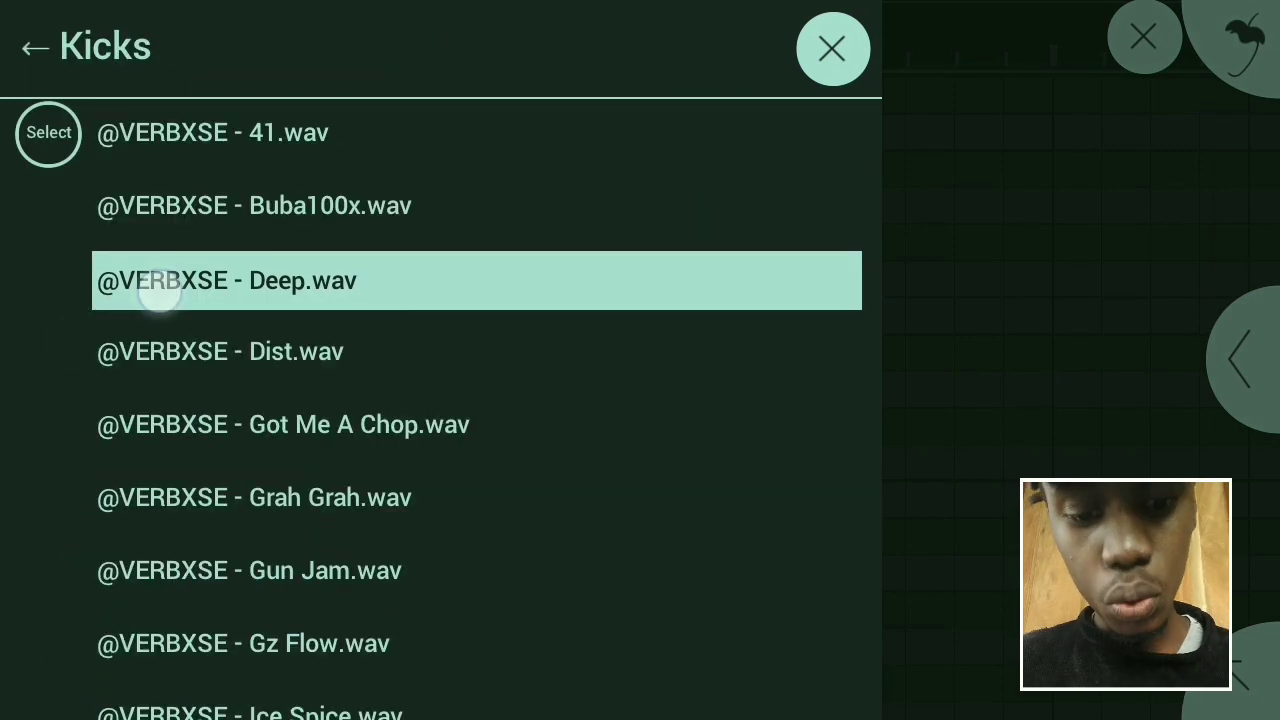
click(225, 280)
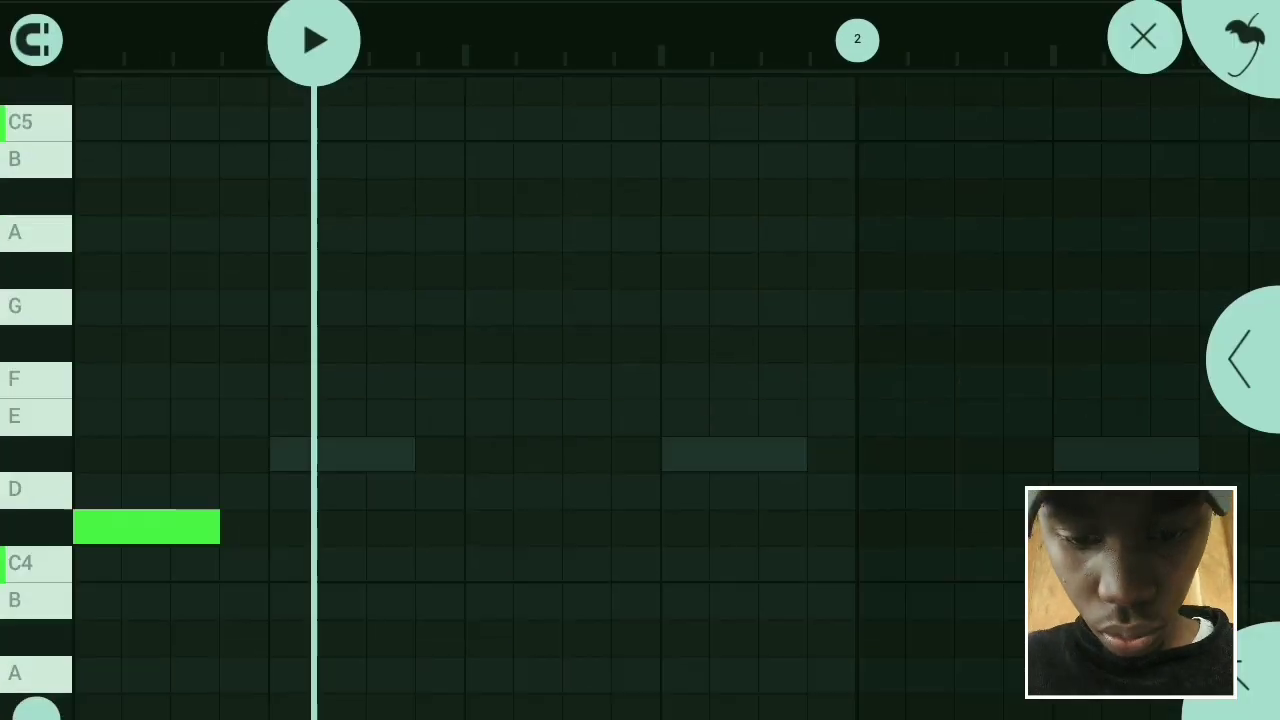
- Place kick notes on the C#4 row and stretch the Deep clip to match the other clips
click(191, 530)
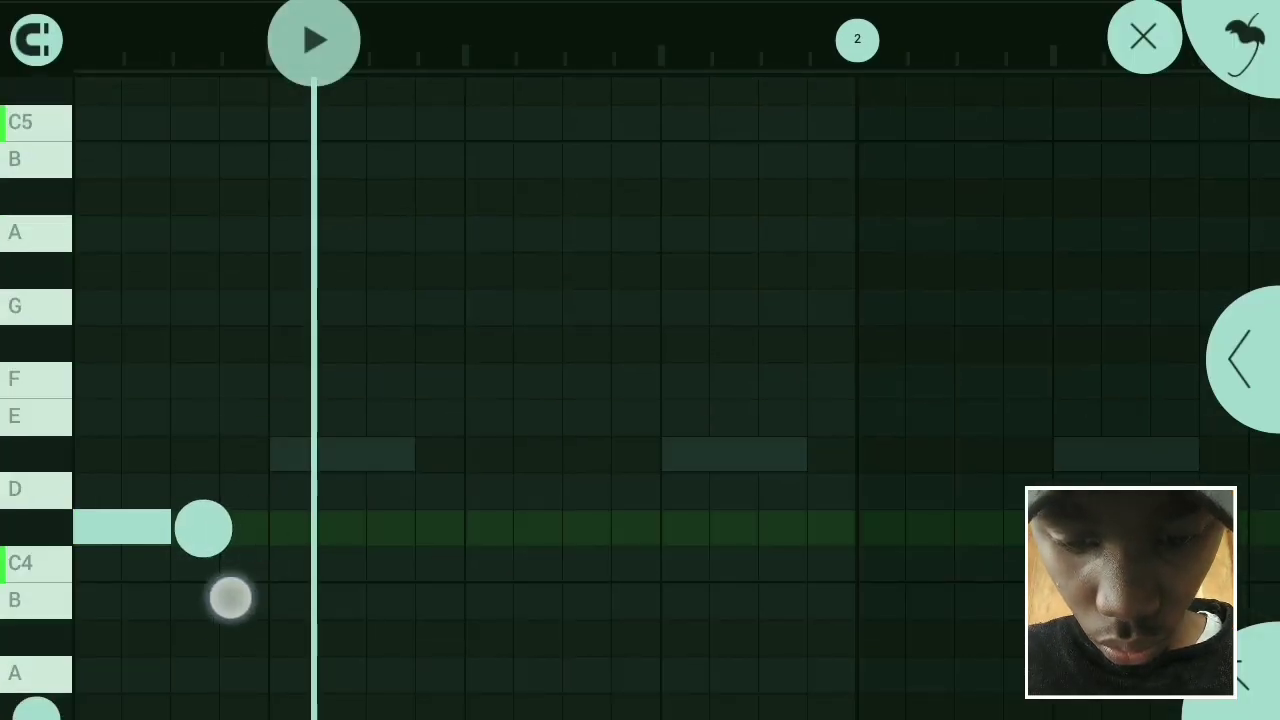
click(224, 612)
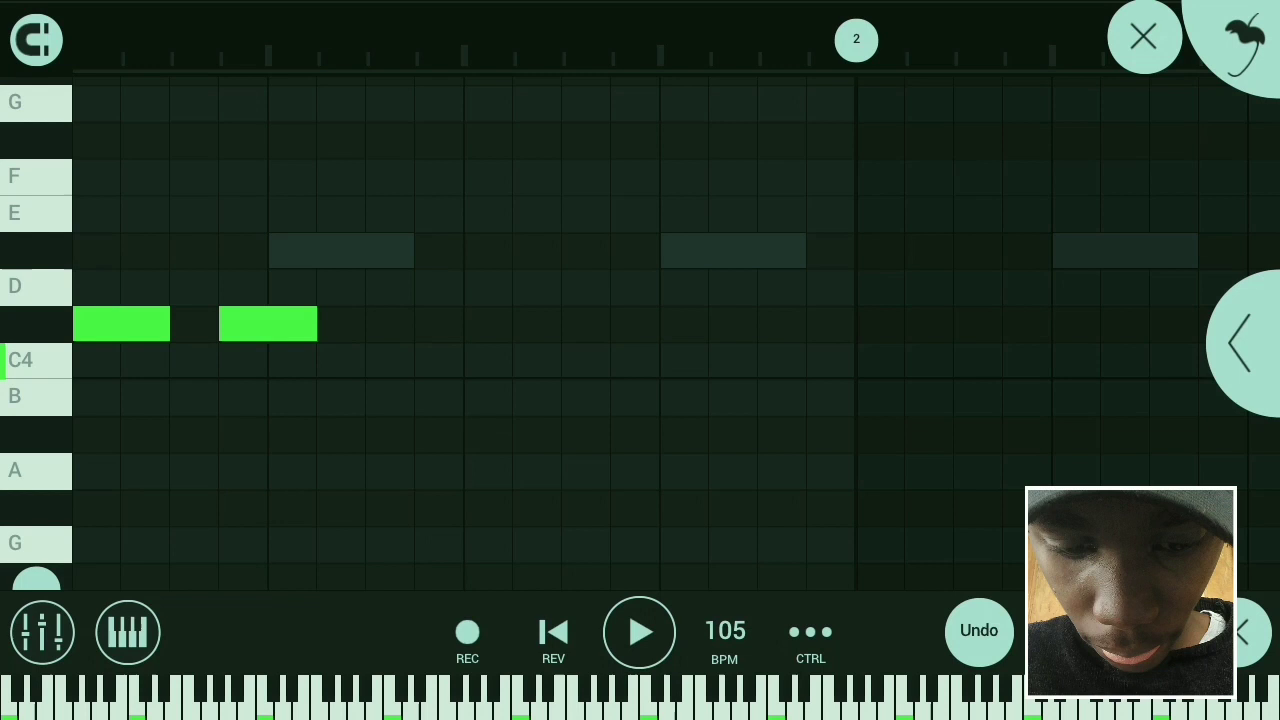
click(390, 323)
click(640, 632)
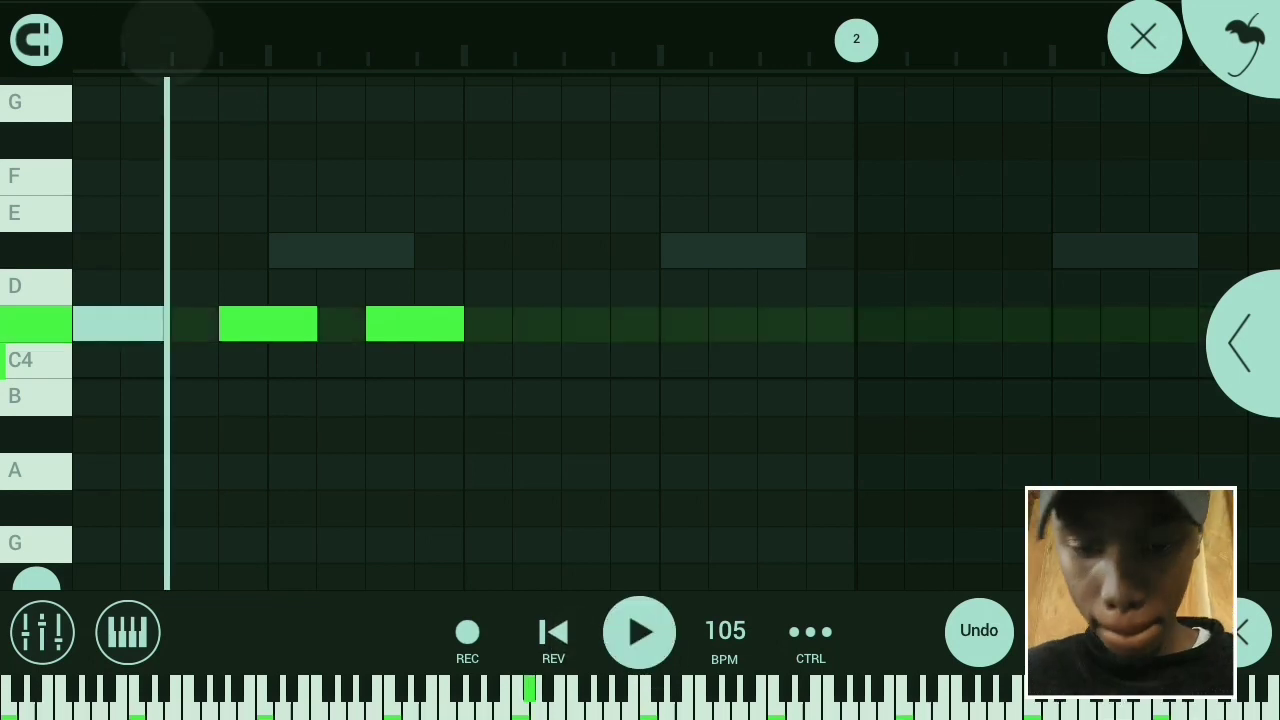
click(1143, 37)
drag(538, 415, 990, 550)
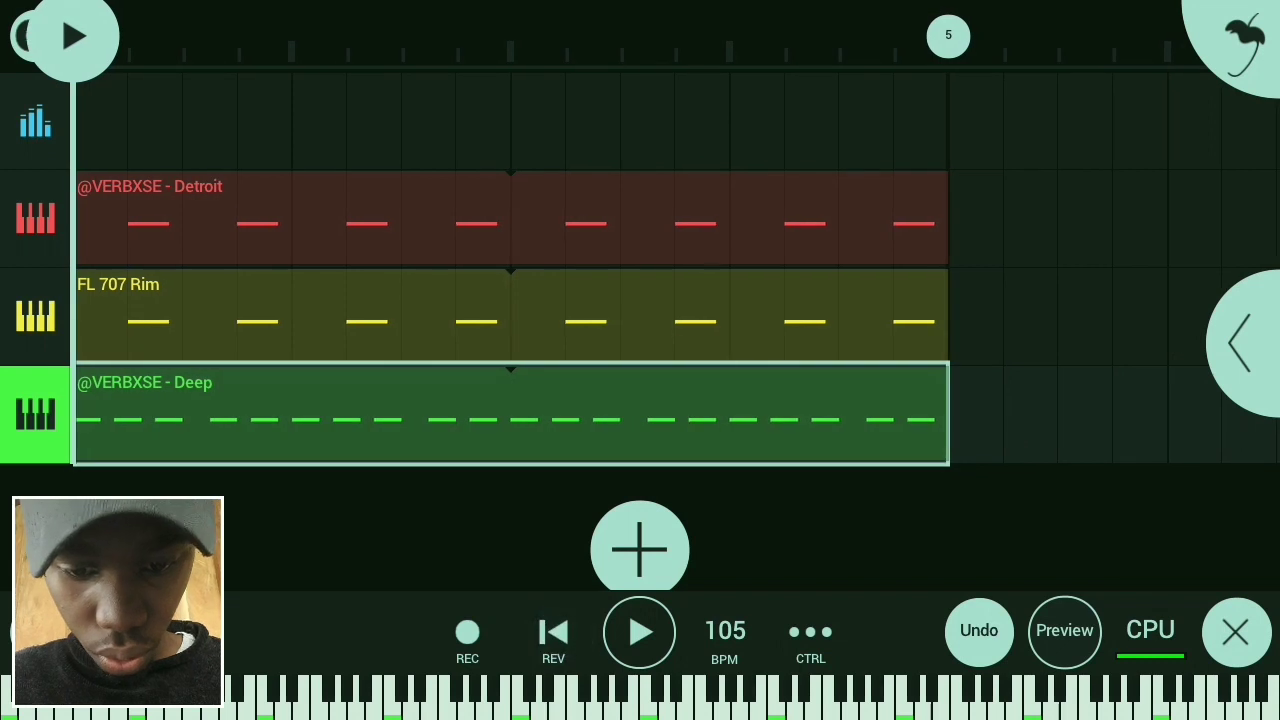
click(640, 632)
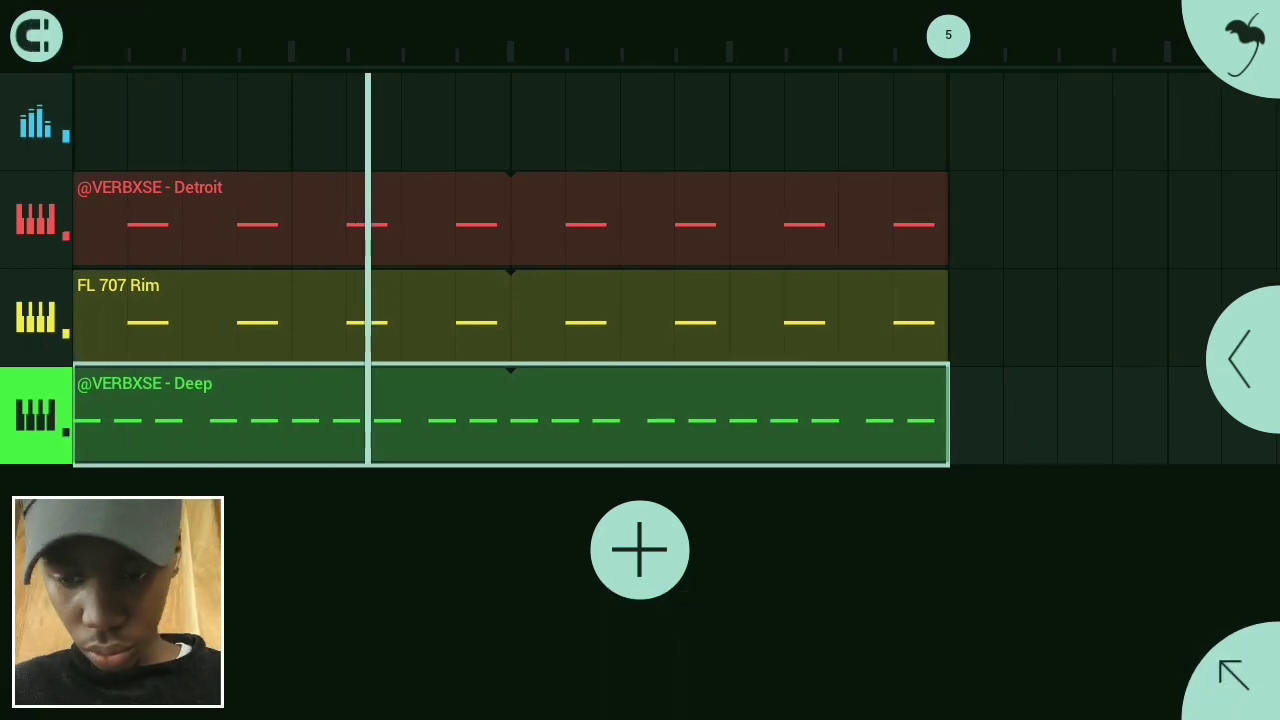
- Add a new DW Sampler channel with a sample from the Crimes drum kit
click(640, 549)
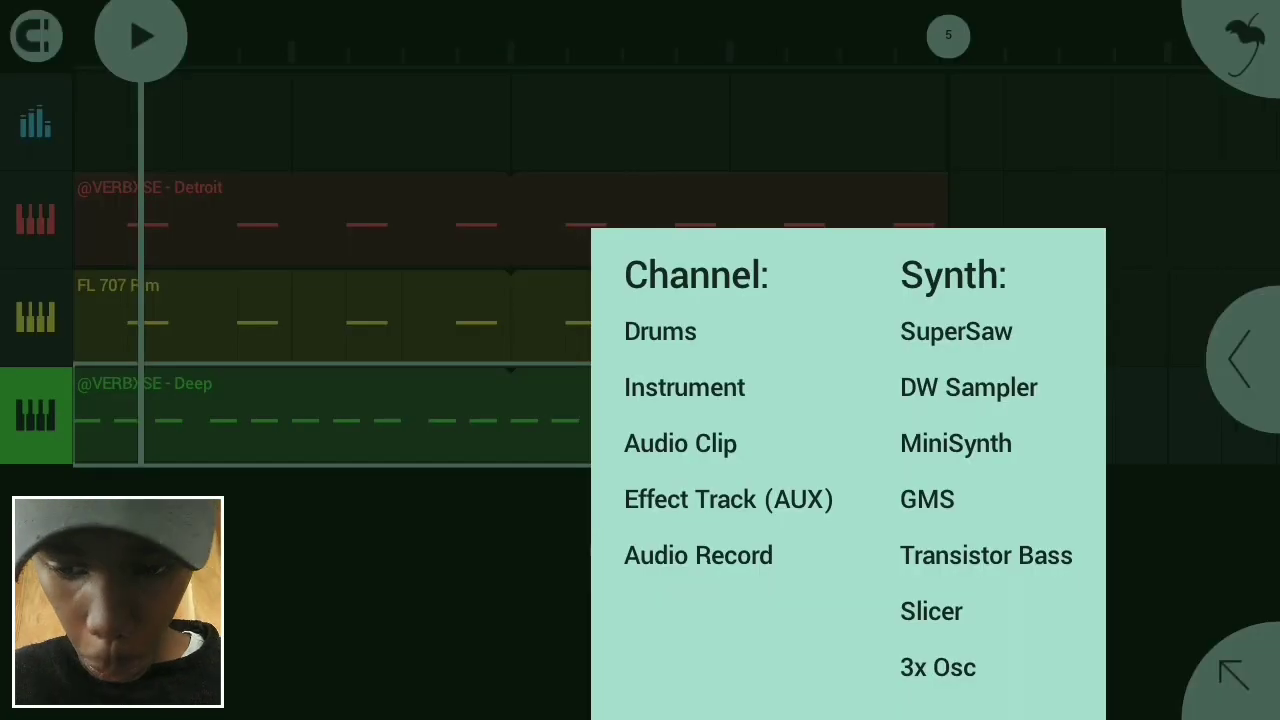
click(680, 443)
click(400, 606)
click(470, 203)
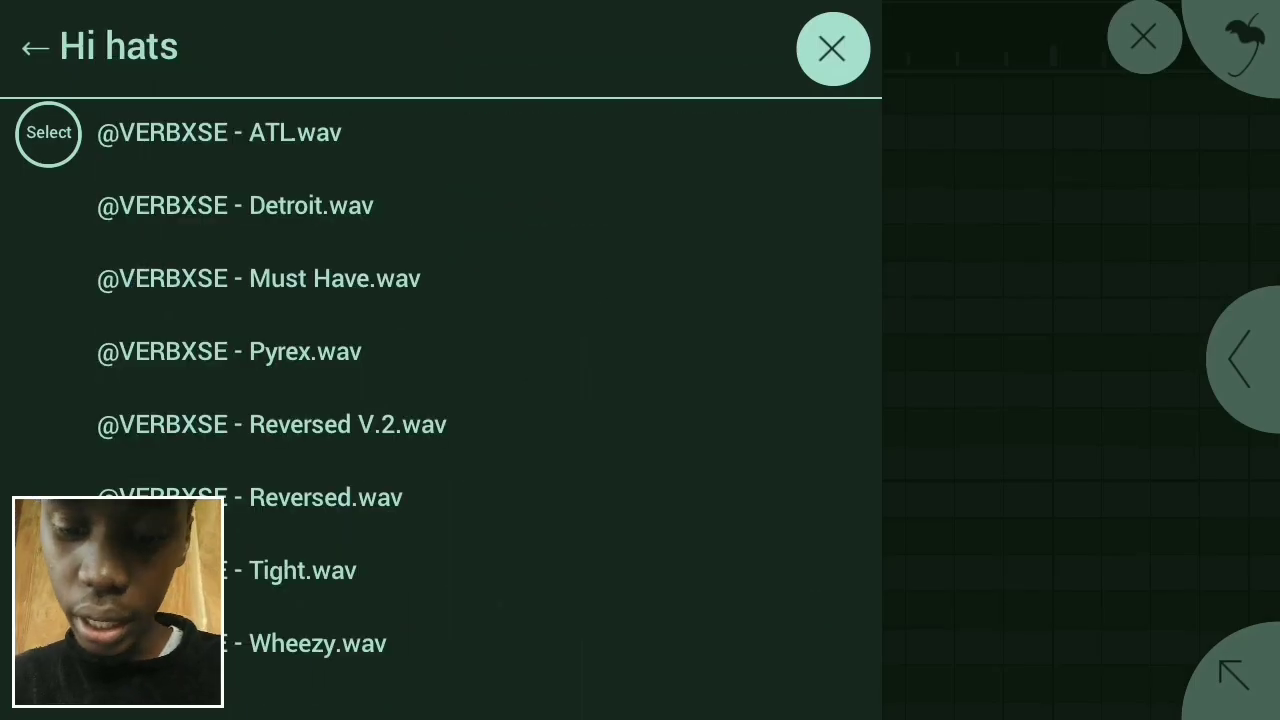
click(236, 296)
click(236, 296)
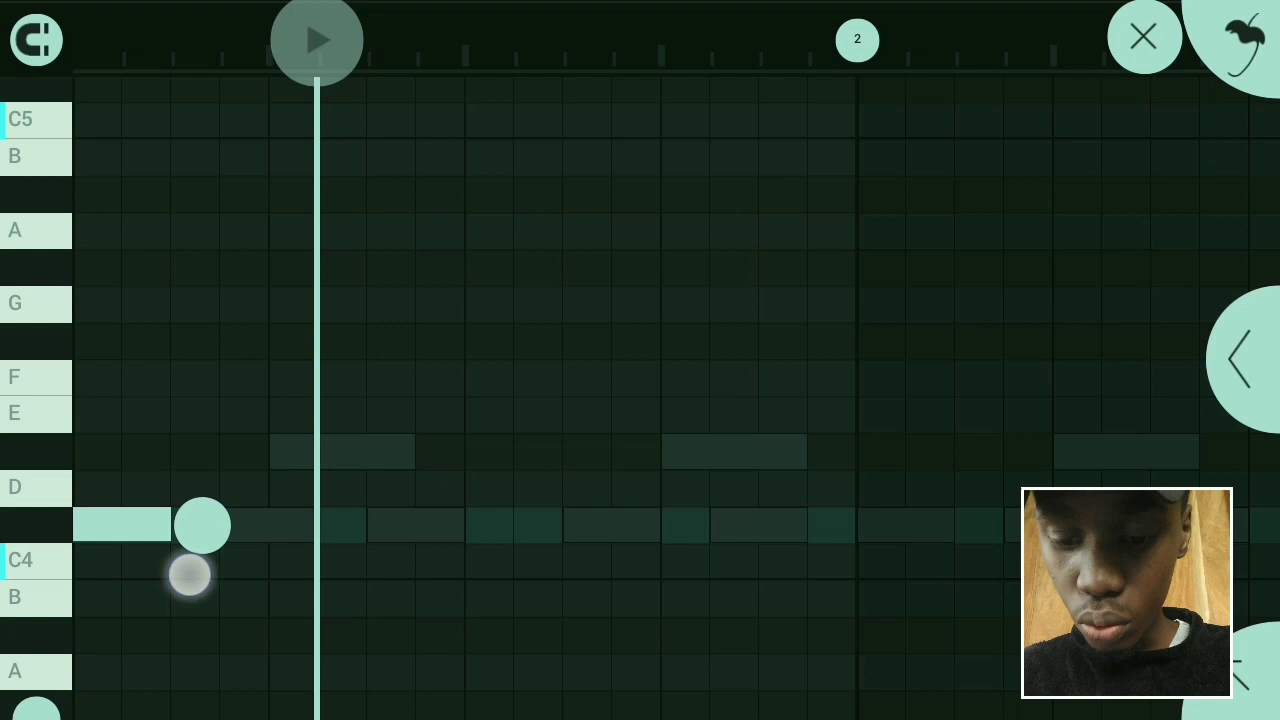
- Adjust the C#4 note lengths and vary note velocities in the velocity lane
drag(200, 523, 153, 525)
scroll(150, 524, up, 3)
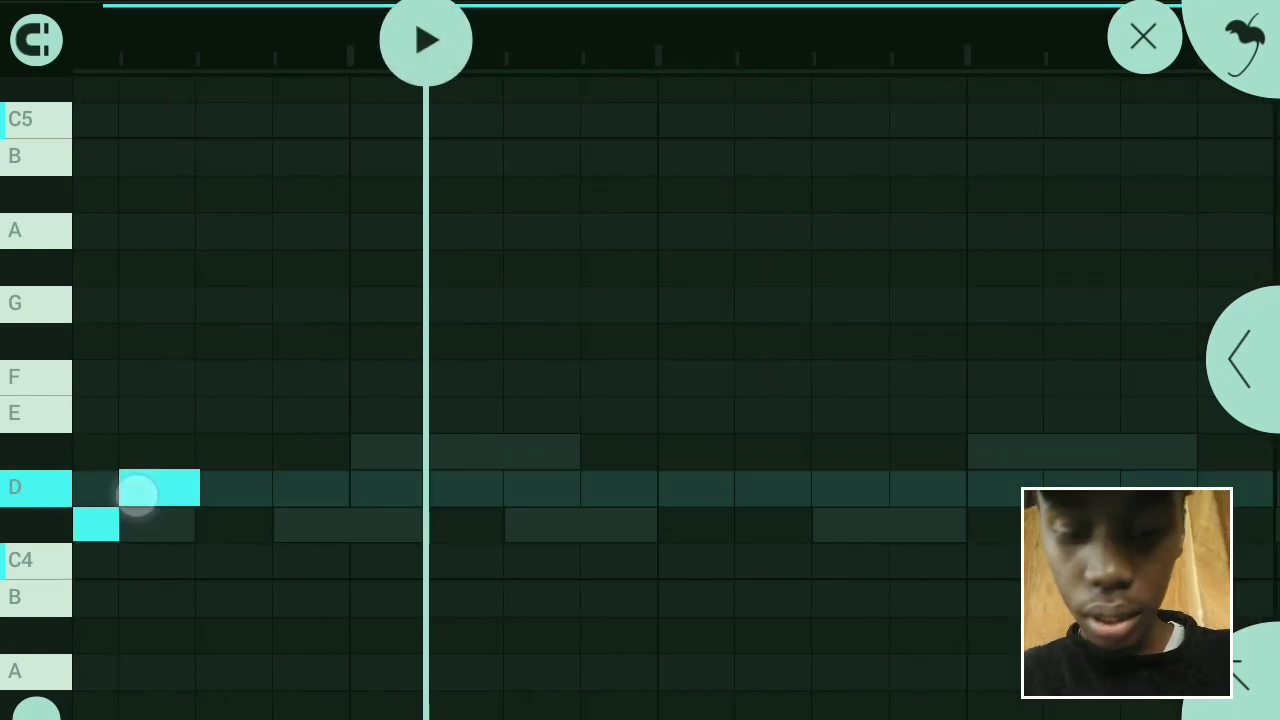
click(151, 551)
mouse_move(192, 524)
mouse_down()
mouse_move(586, 486)
mouse_move(621, 531)
mouse_up()
drag(36, 708, 36, 459)
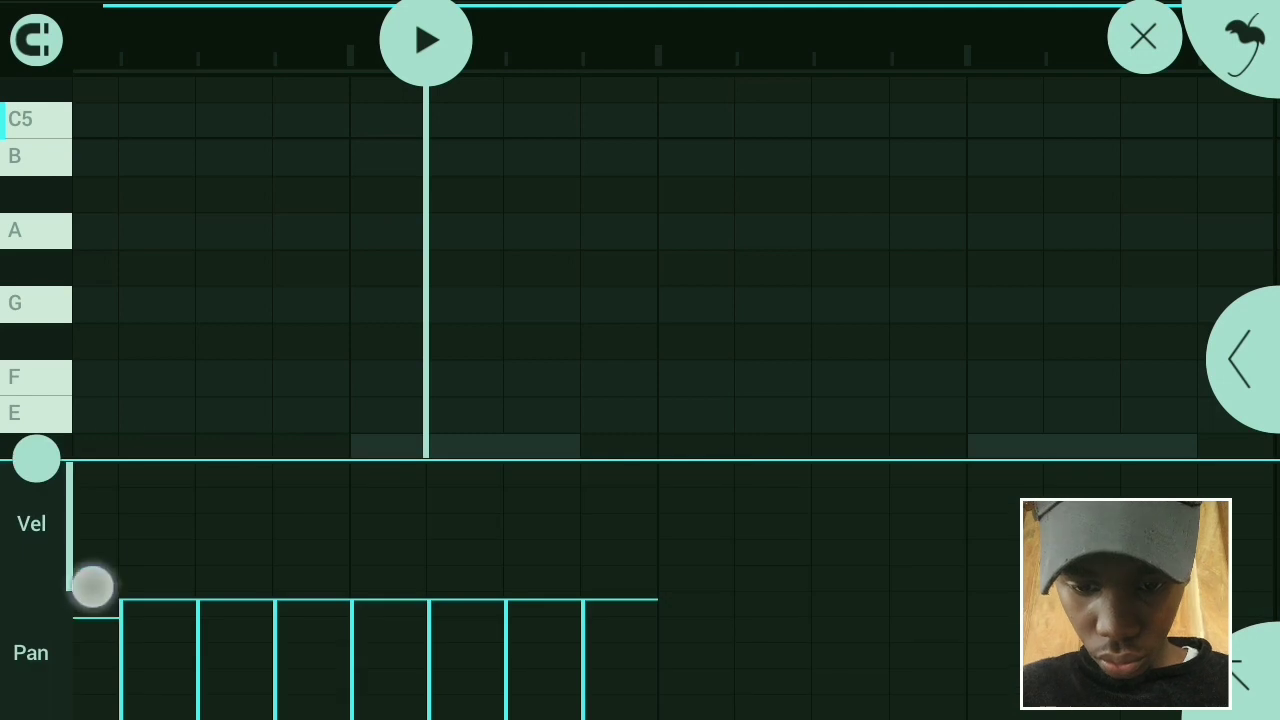
drag(92, 586, 880, 530)
drag(571, 520, 571, 663)
drag(36, 459, 36, 590)
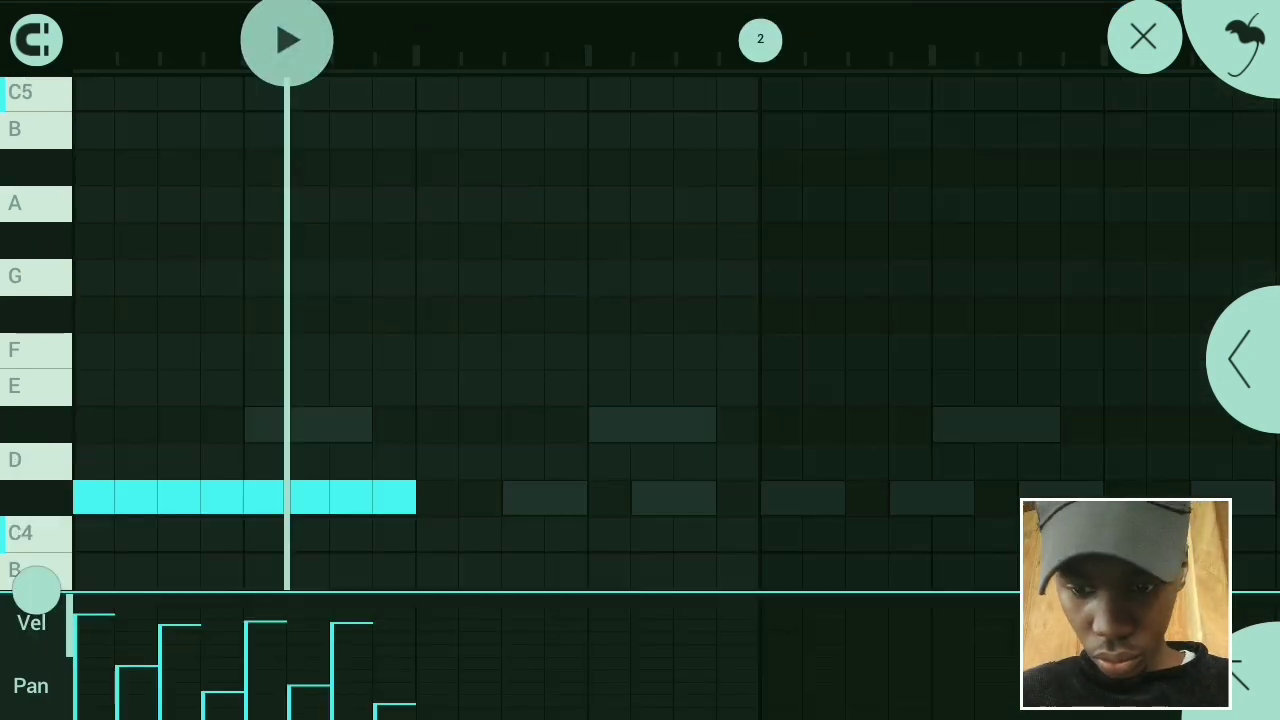
- Paste two more copies of the notes along the C# row and close the piano roll
click(400, 451)
click(434, 457)
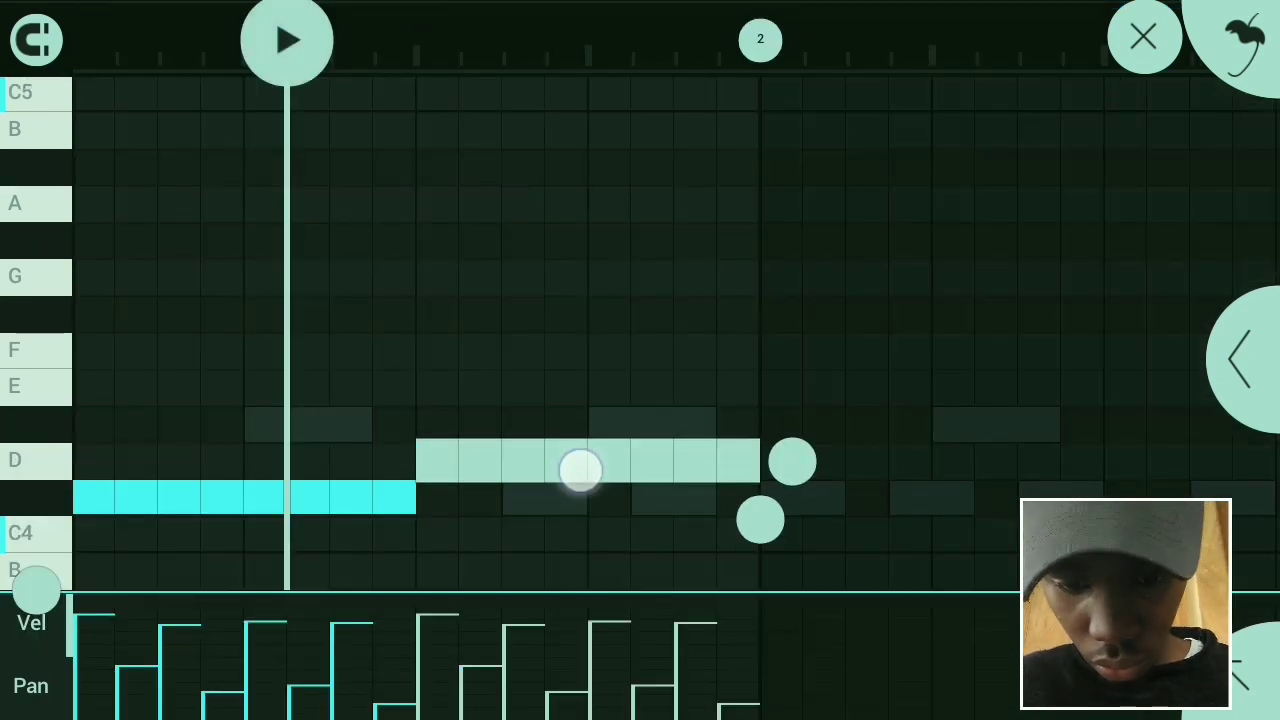
drag(580, 470, 580, 497)
click(223, 409)
click(777, 434)
click(820, 423)
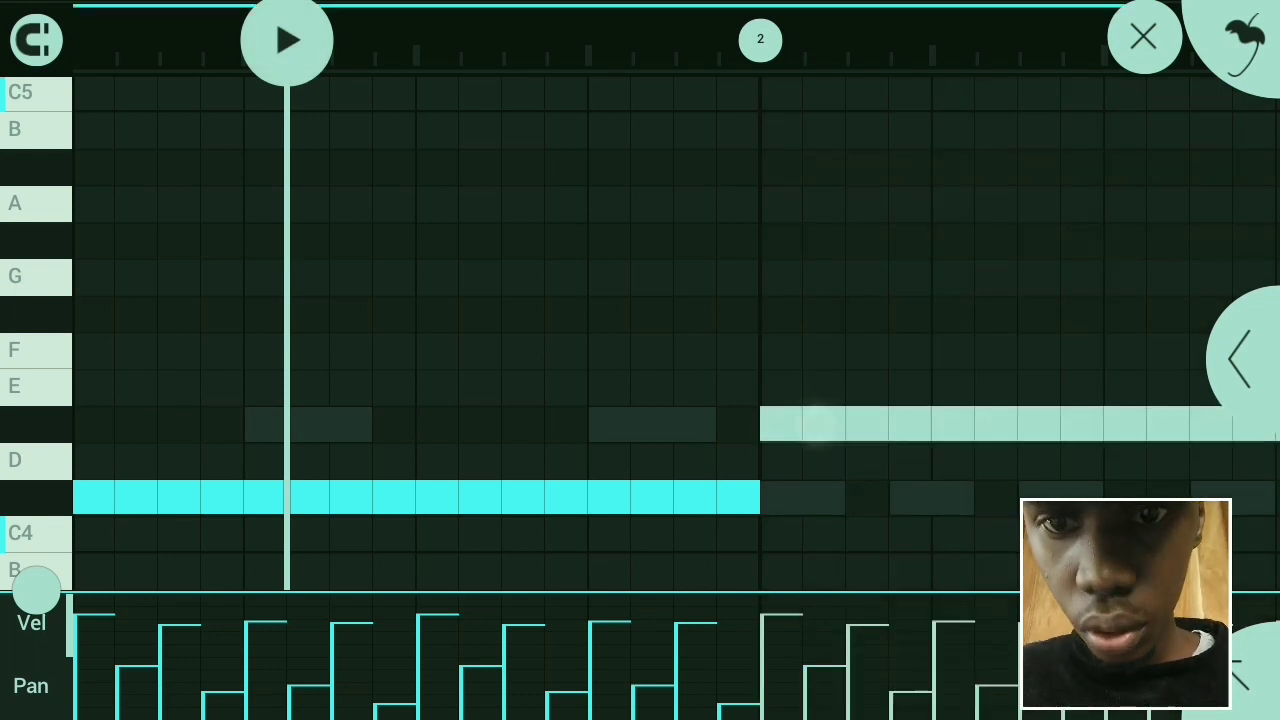
drag(1006, 429, 998, 505)
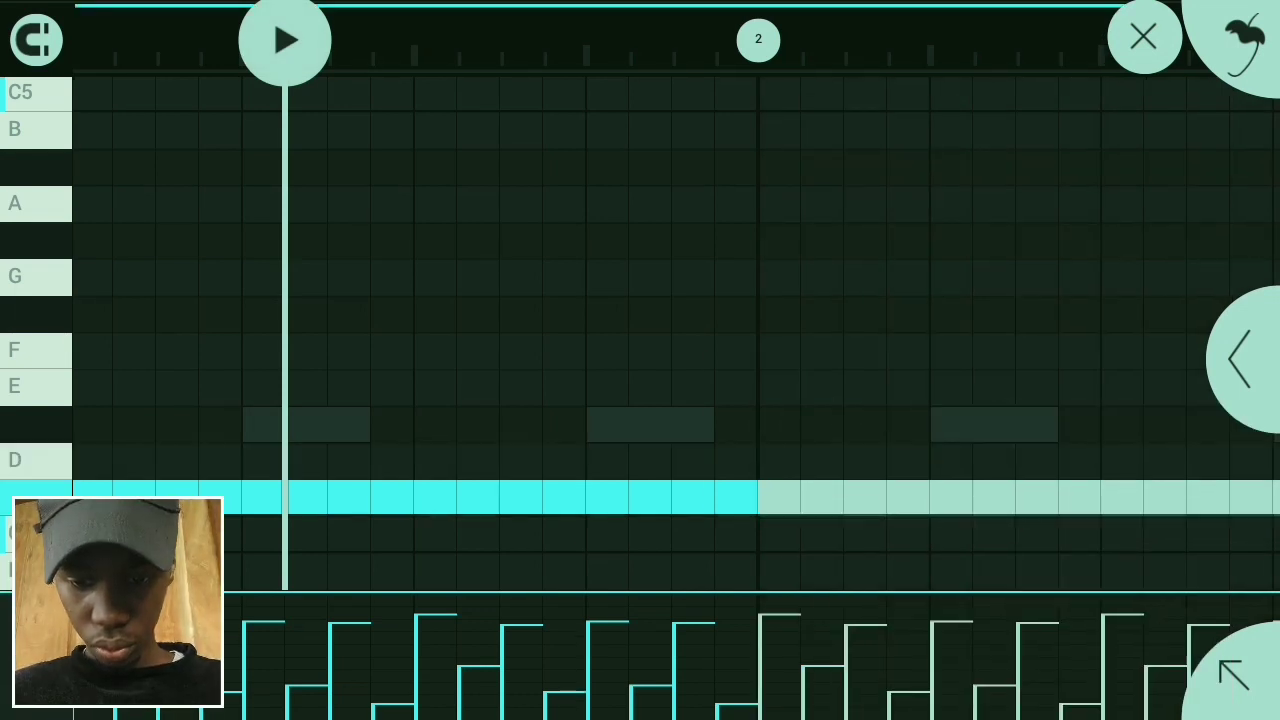
click(1143, 38)
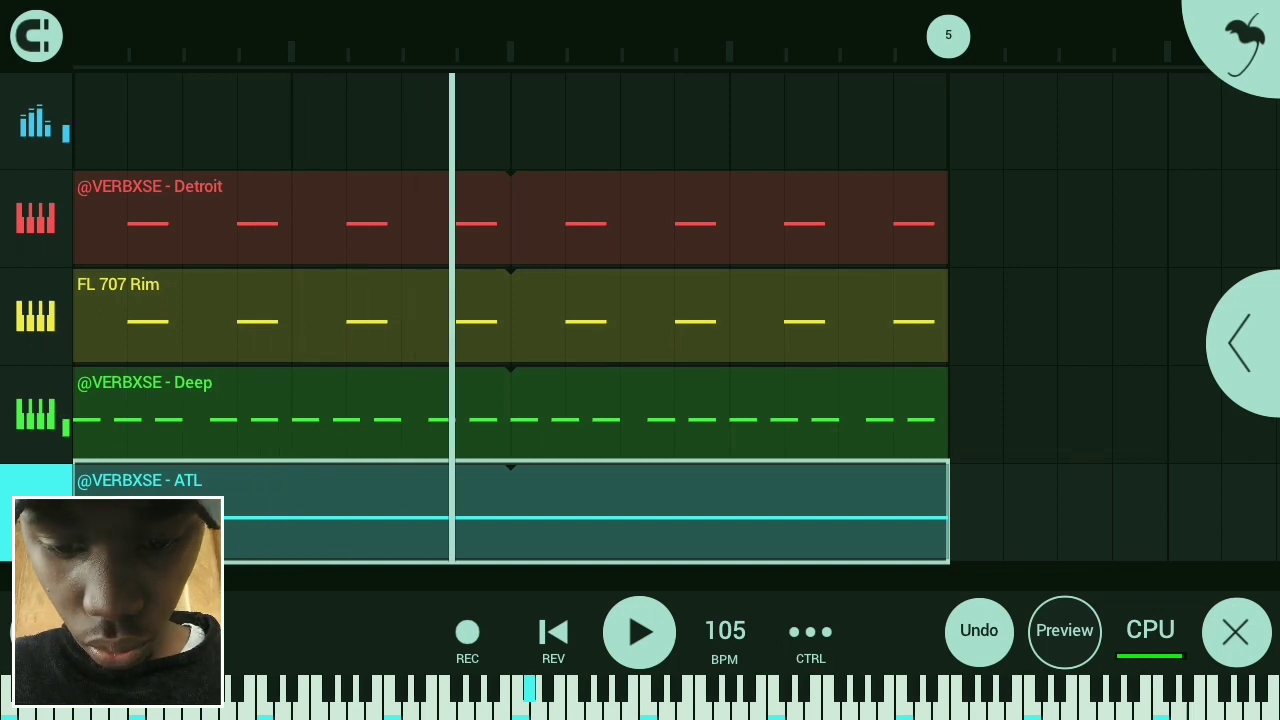
click(36, 580)
- Load the Experiment 808 sample from the 808s folder into a new DW Sampler channel
click(990, 386)
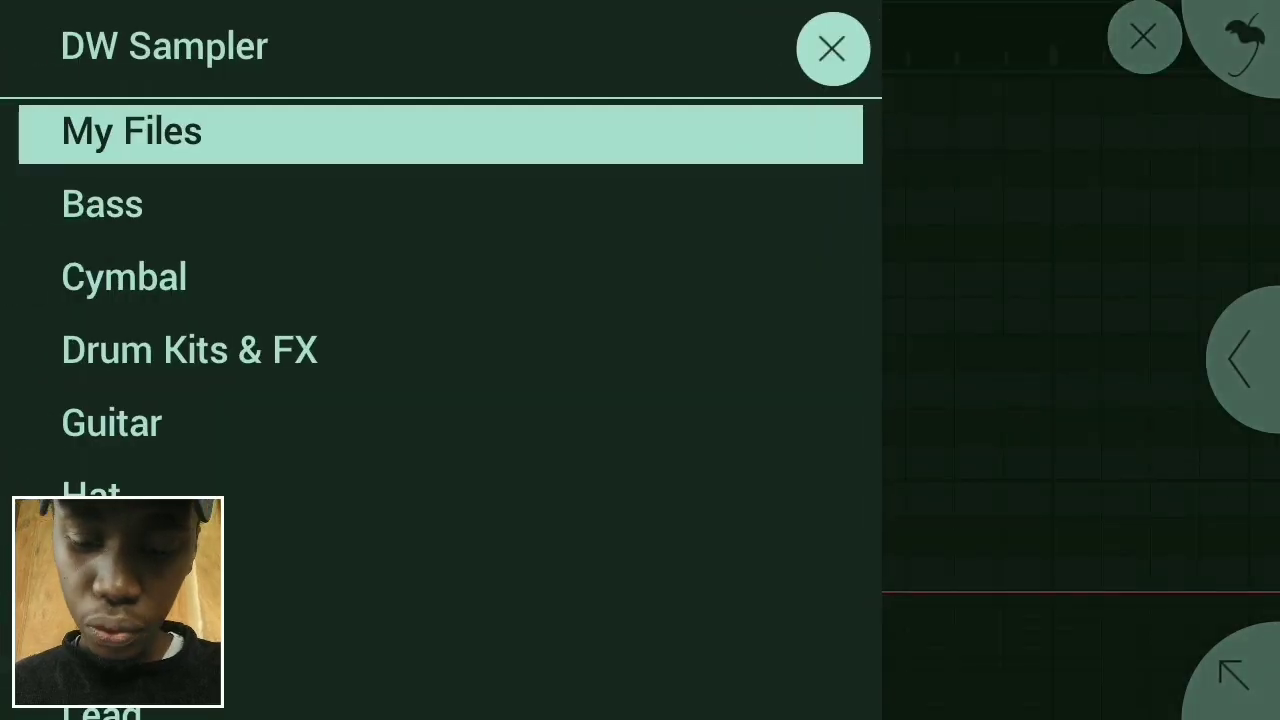
click(318, 288)
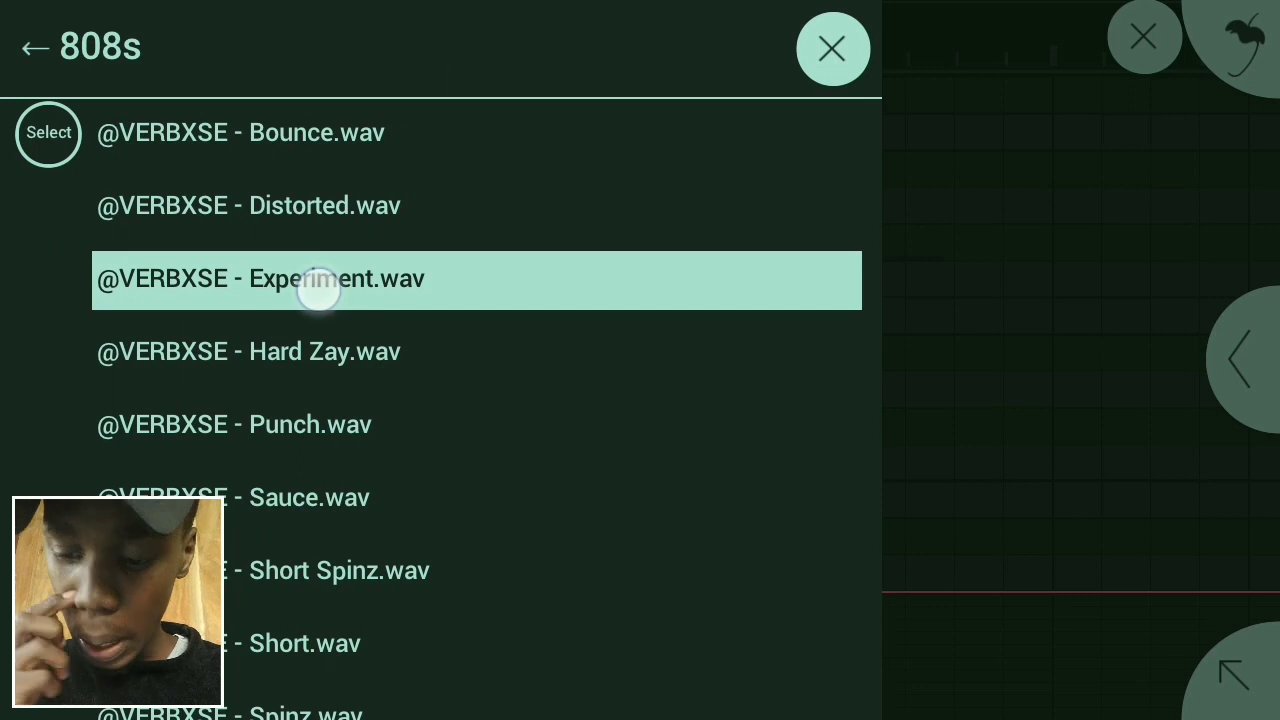
click(325, 362)
click(325, 362)
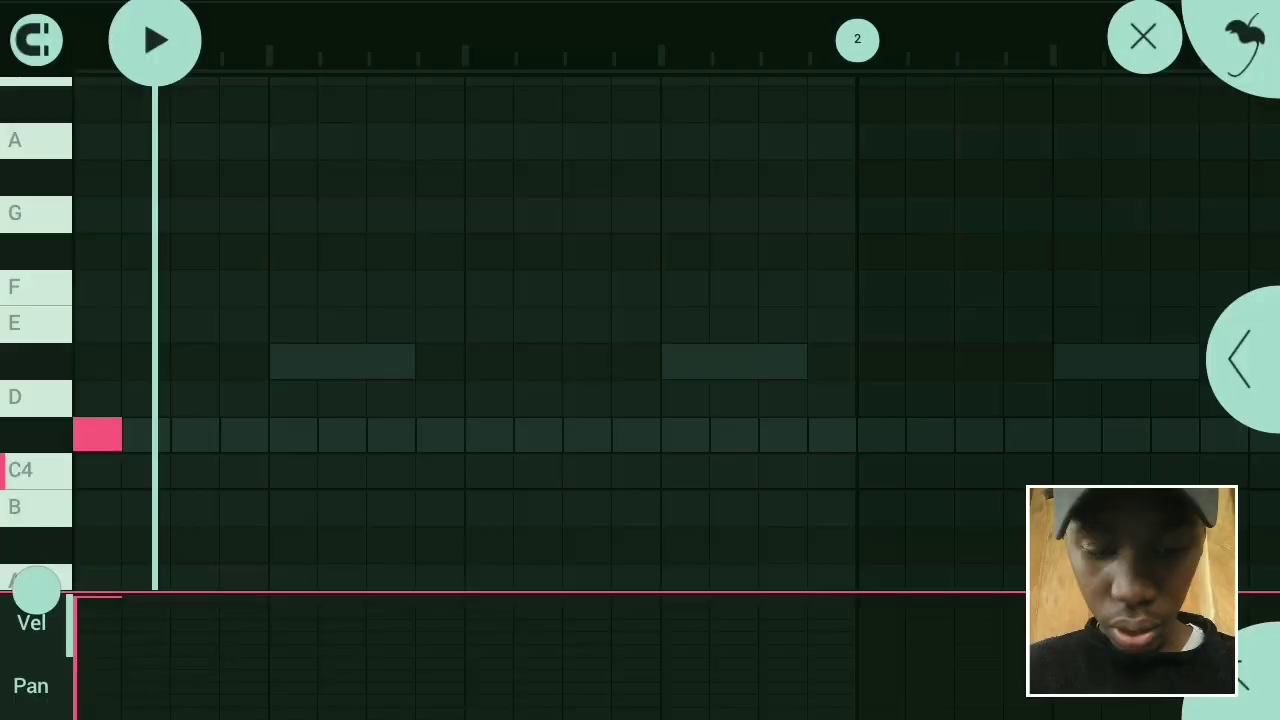
- Draw long notes along the C# row plus two notes on the lower row
drag(37, 657, 37, 710)
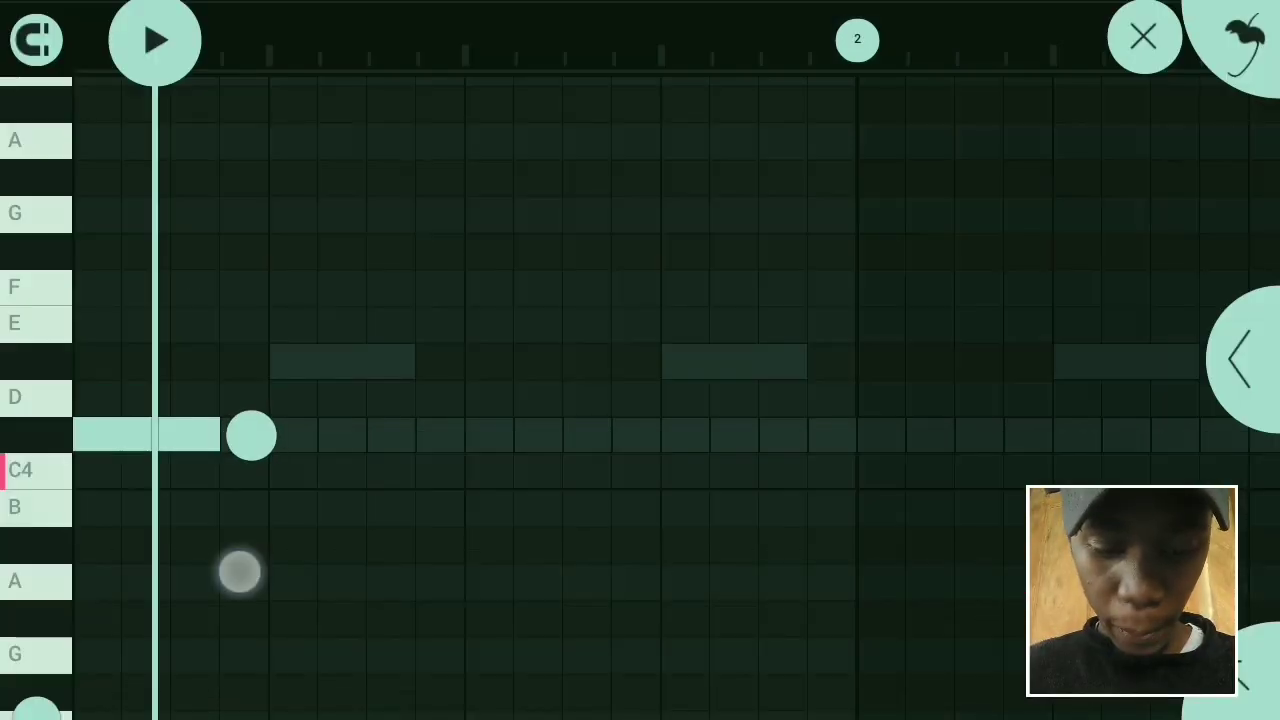
drag(290, 360, 262, 459)
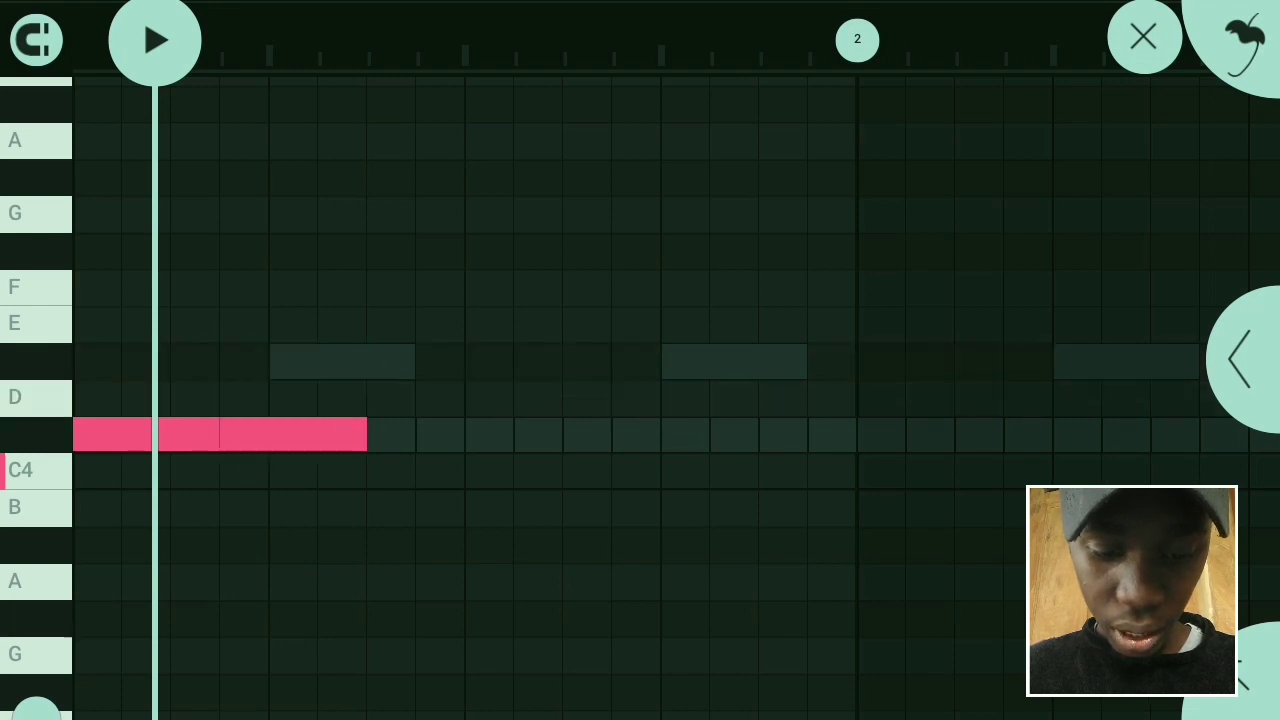
drag(423, 391, 423, 434)
click(620, 434)
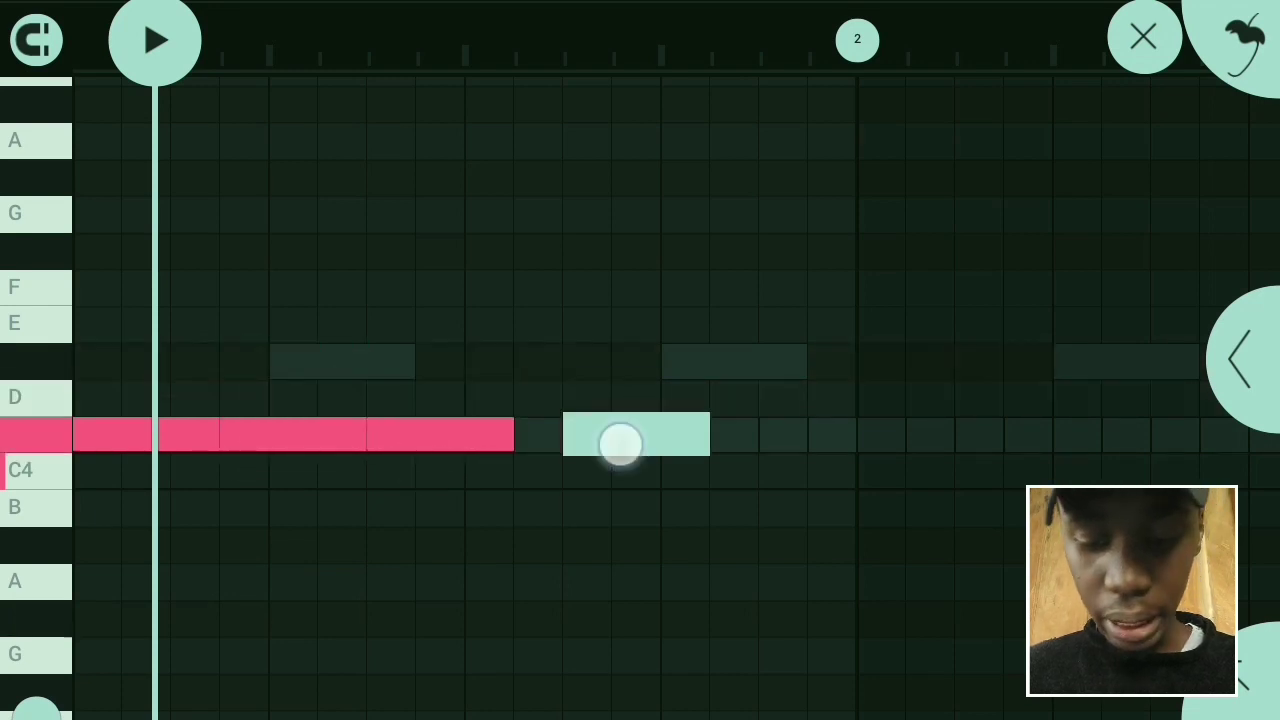
drag(706, 434, 660, 434)
click(758, 434)
click(747, 543)
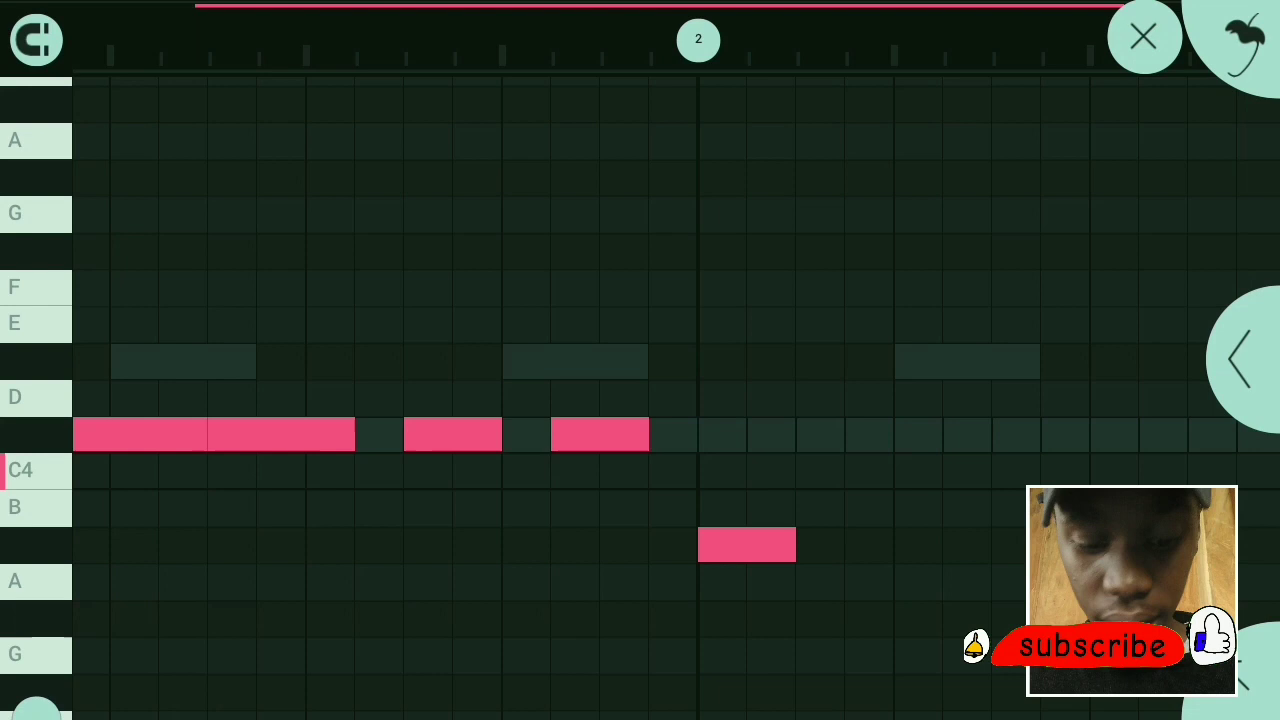
click(870, 543)
- Join the C# notes into one long note and add lengthened lower-row notes
mouse_move(277, 420)
mouse_down()
mouse_move(440, 528)
mouse_move(531, 525)
mouse_up()
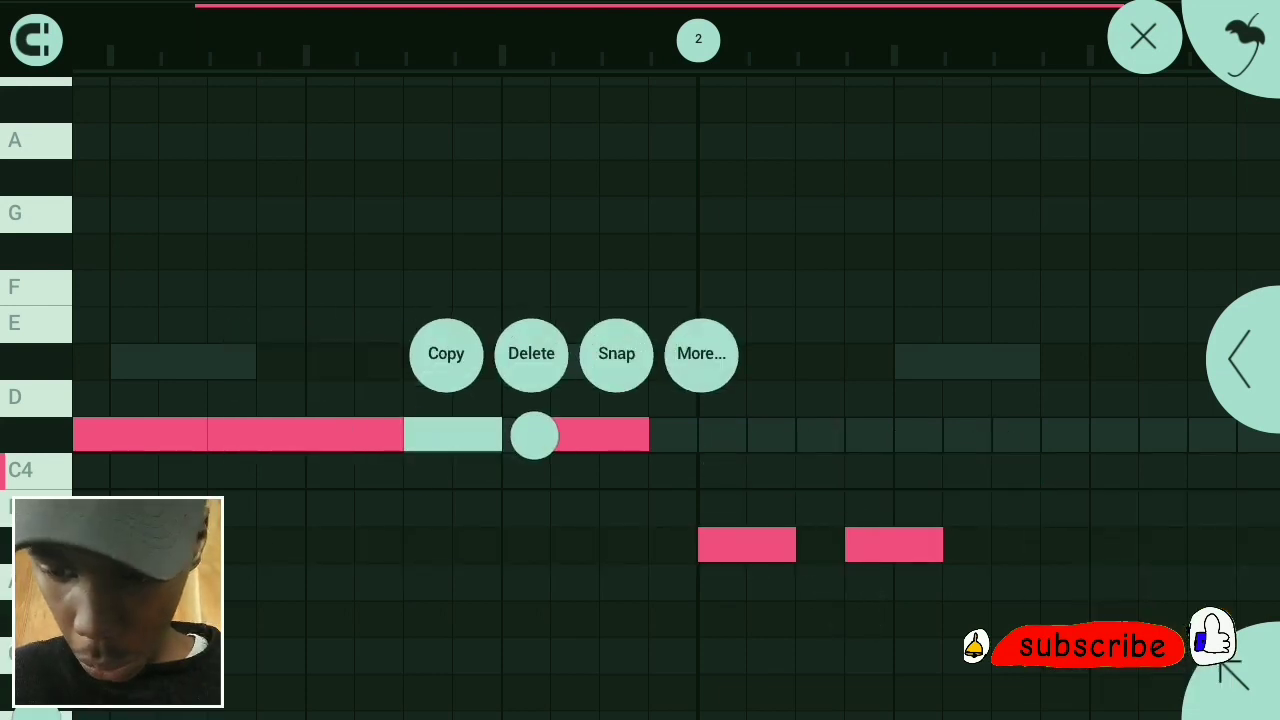
click(593, 492)
drag(800, 634, 866, 634)
drag(815, 455, 929, 440)
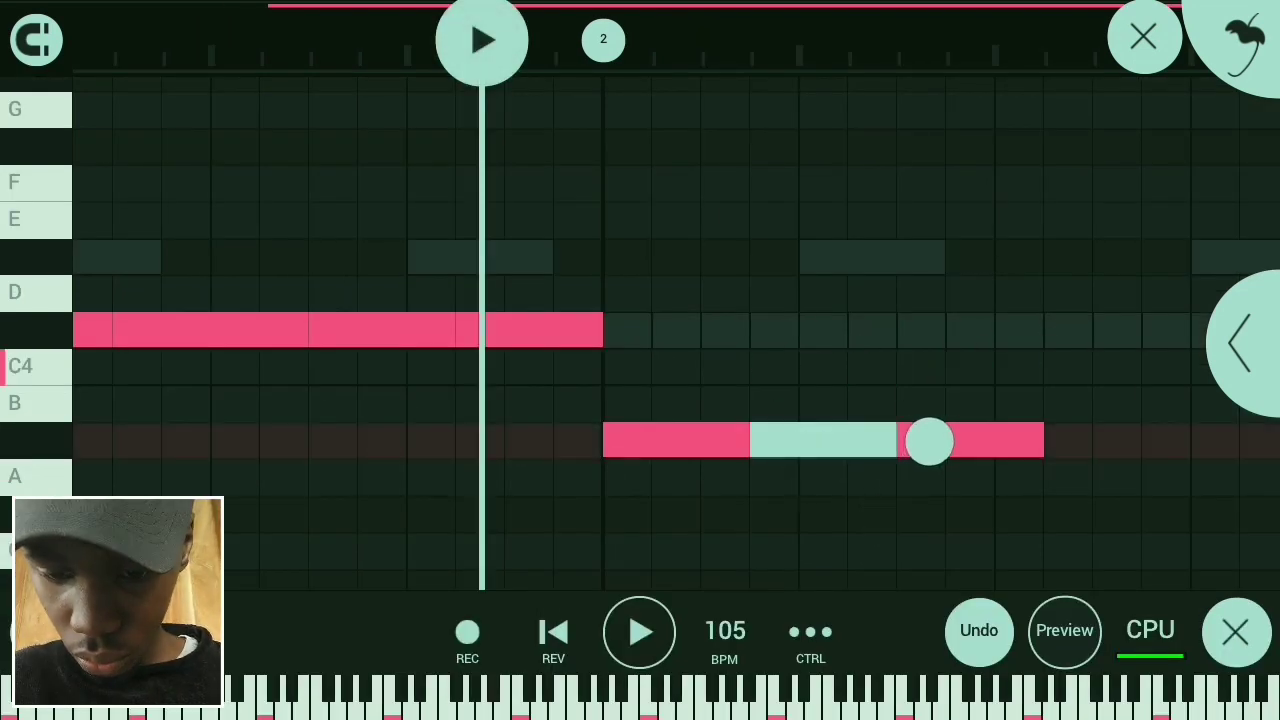
click(928, 443)
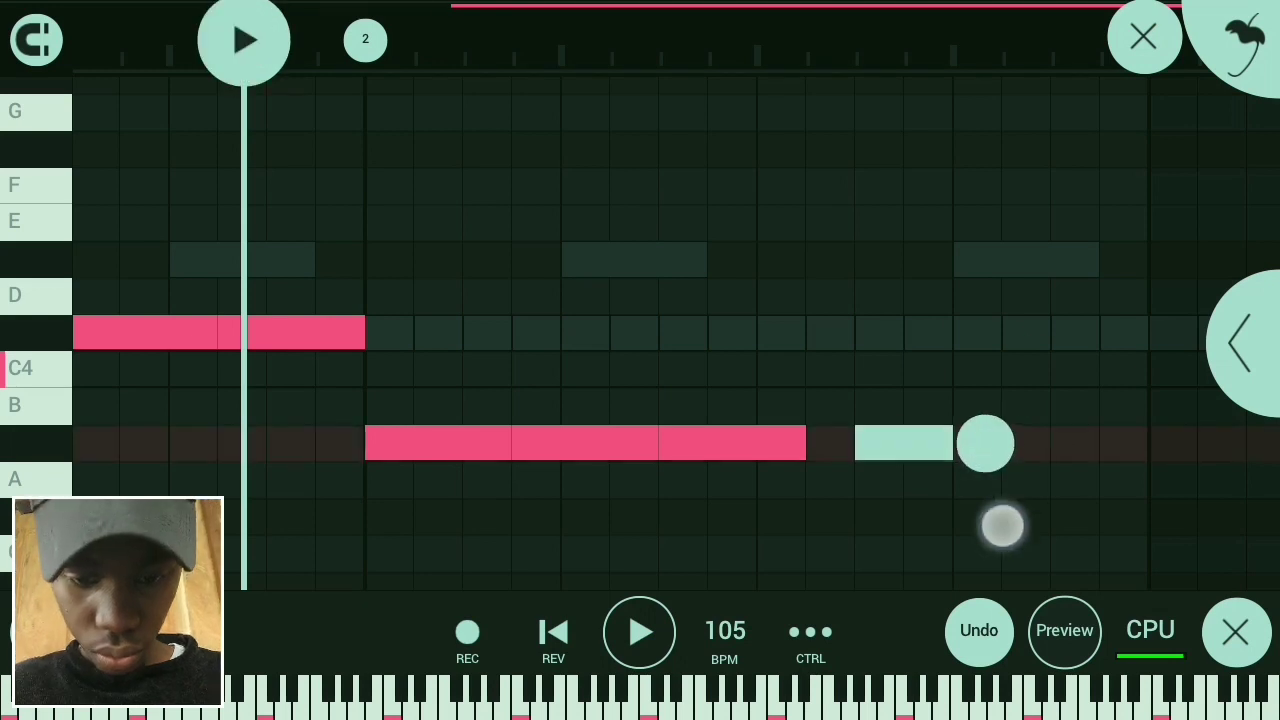
click(1050, 443)
drag(1131, 443, 1180, 443)
- Add and move notes up to the E row to form a higher melodic phrase
click(920, 445)
drag(920, 458, 914, 271)
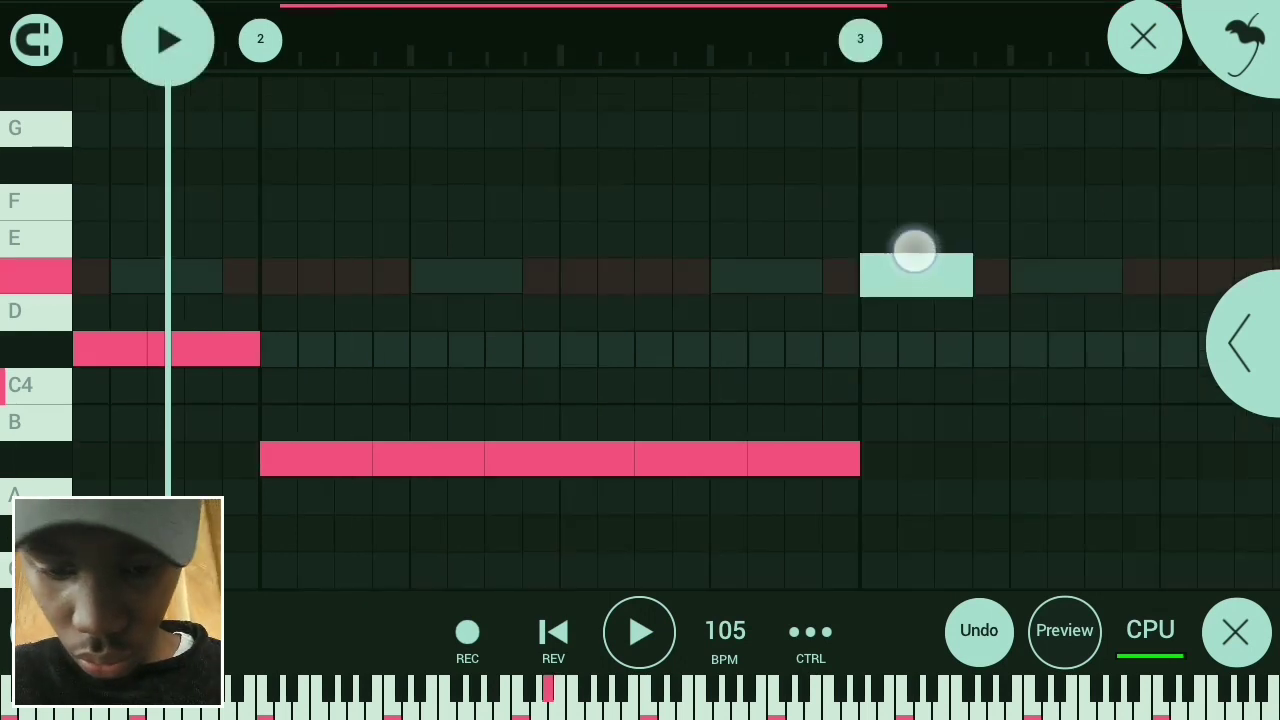
click(848, 204)
drag(848, 204, 810, 278)
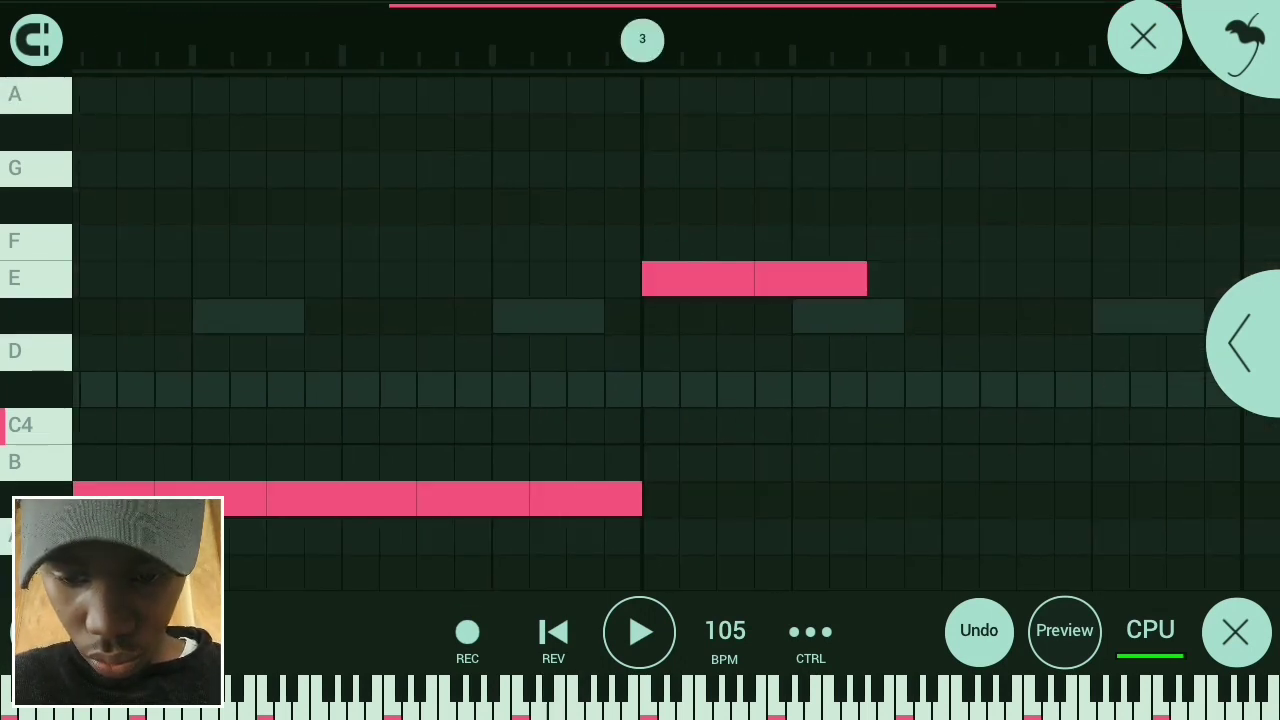
click(911, 212)
mouse_move(911, 212)
mouse_down()
mouse_move(893, 300)
mouse_move(930, 292)
mouse_up()
click(908, 289)
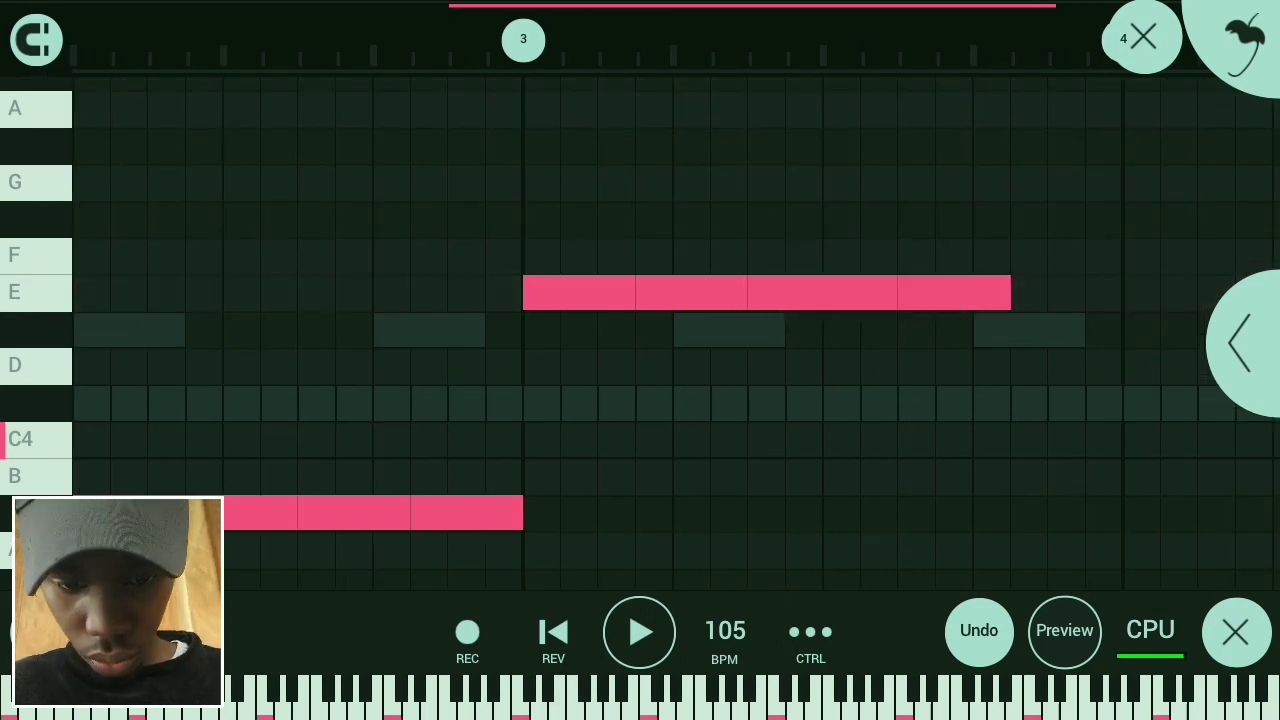
click(1069, 300)
drag(1069, 310, 758, 343)
- Add D-row notes, shift them down to C#, and lengthen the final note
click(873, 295)
drag(873, 295, 873, 330)
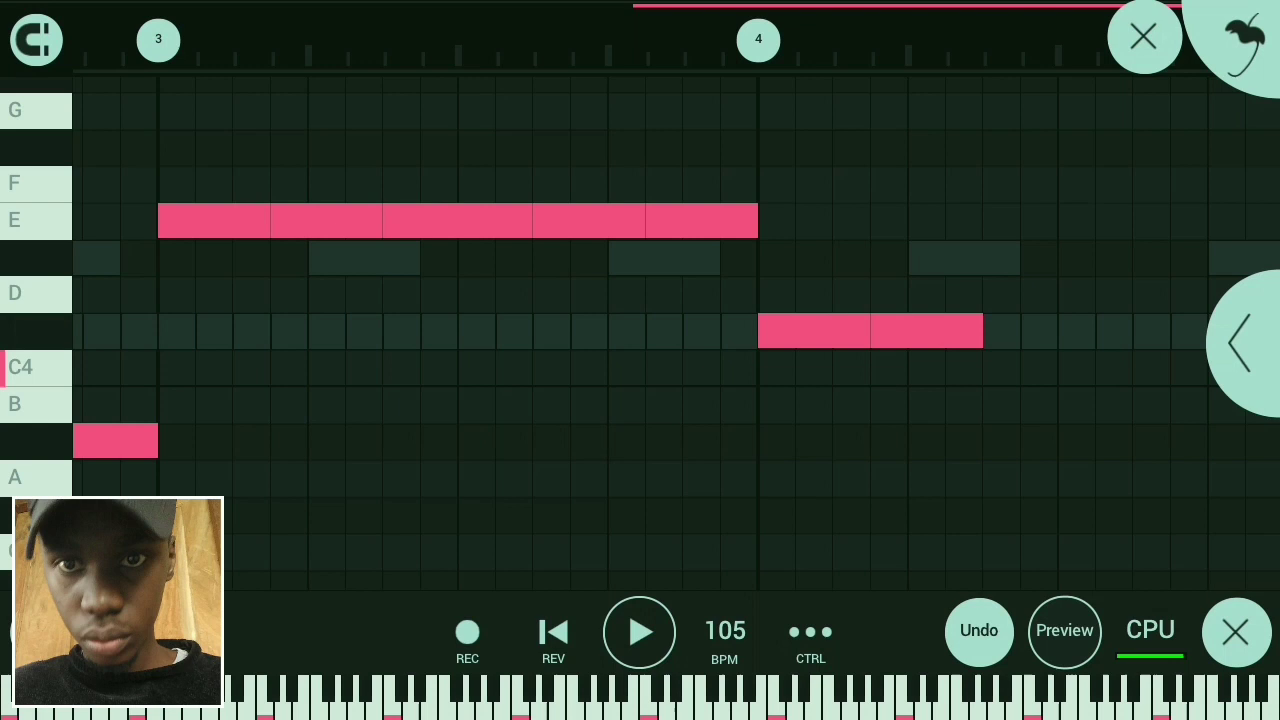
click(1039, 294)
drag(1039, 294, 1051, 362)
click(1051, 320)
click(810, 366)
drag(810, 366, 998, 300)
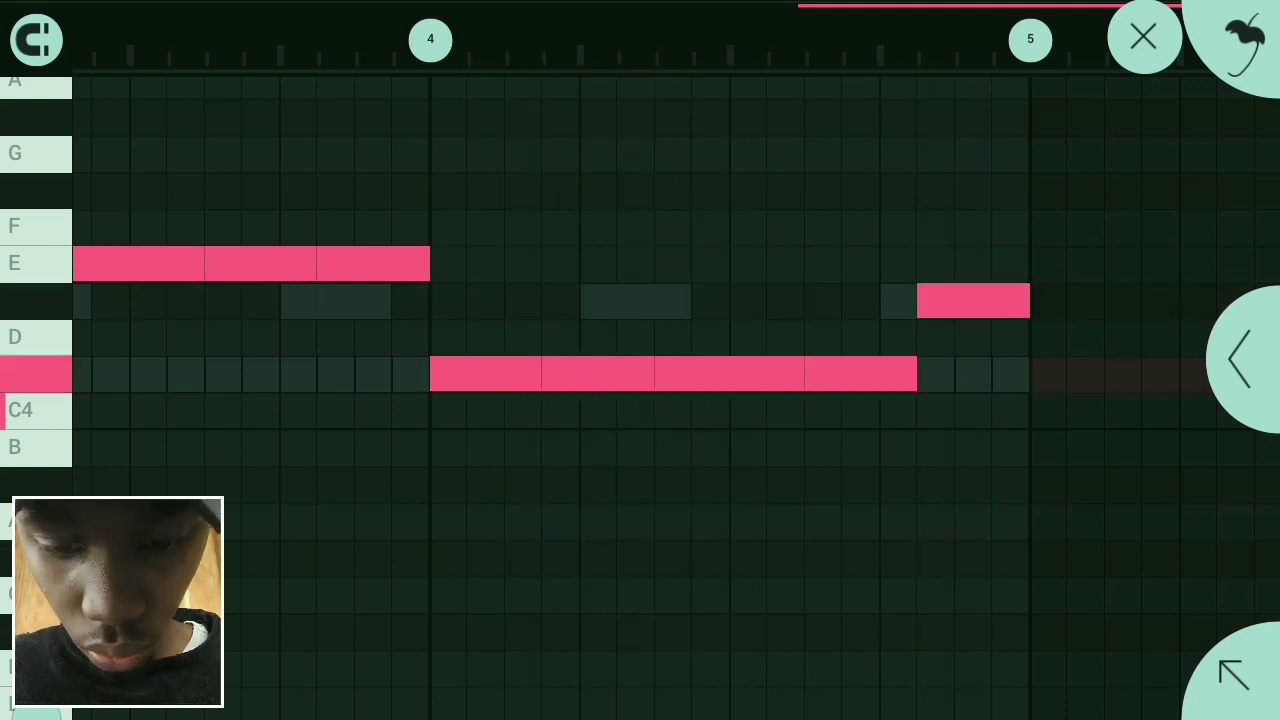
- Stop playback, close the Experiment piano roll and return to the track mixer view
click(1234, 675)
click(640, 634)
click(1143, 38)
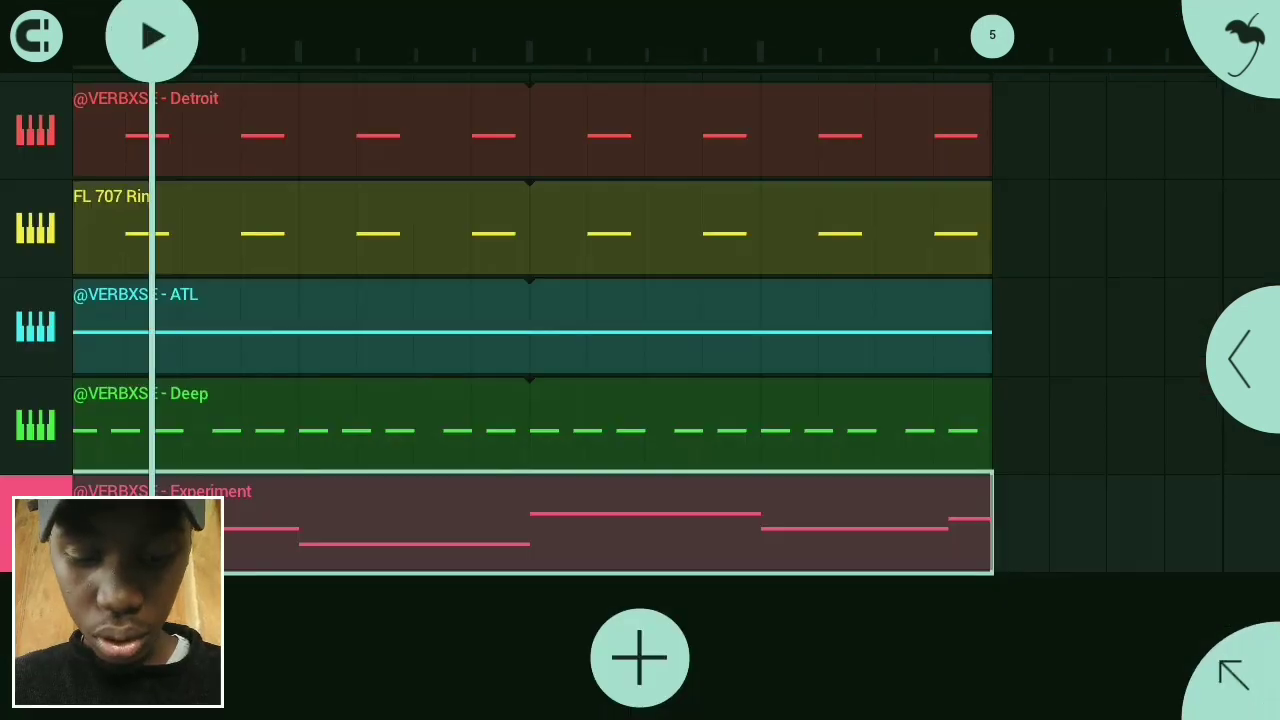
scroll(330, 350, up, 2)
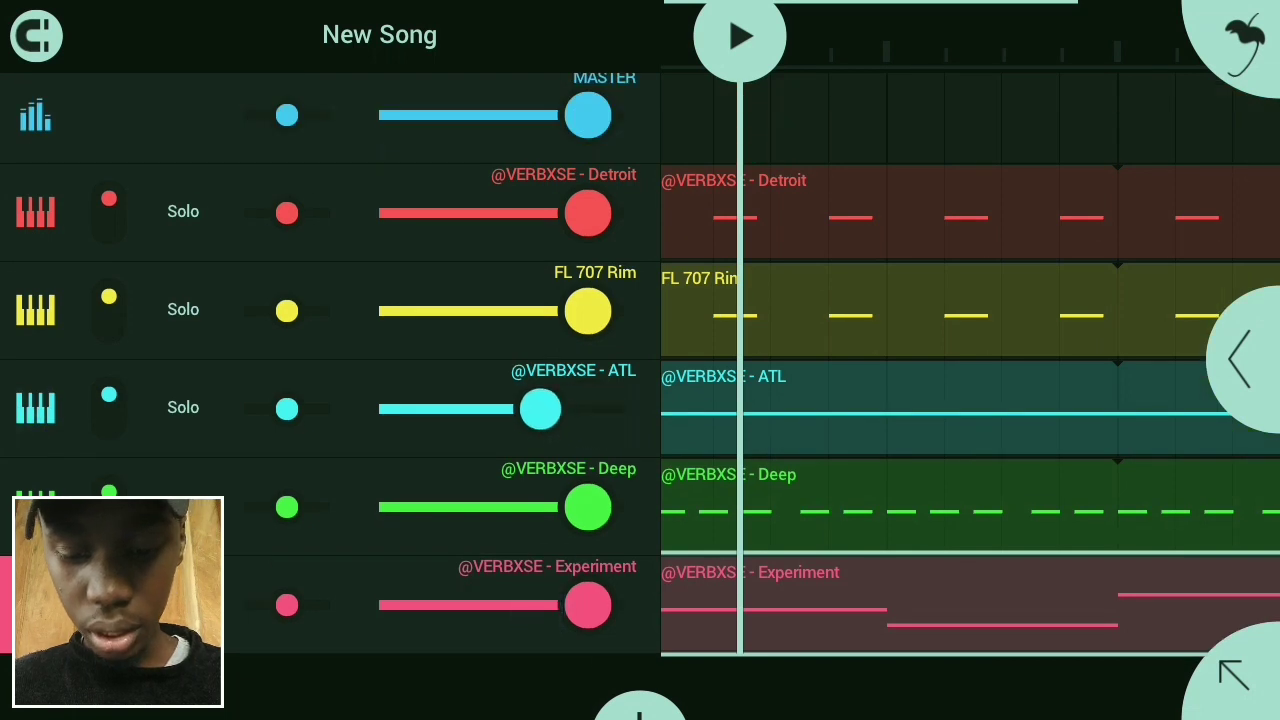
click(36, 117)
- Import the mp3 song as an Audio Clip on a new track below the patterns
click(640, 655)
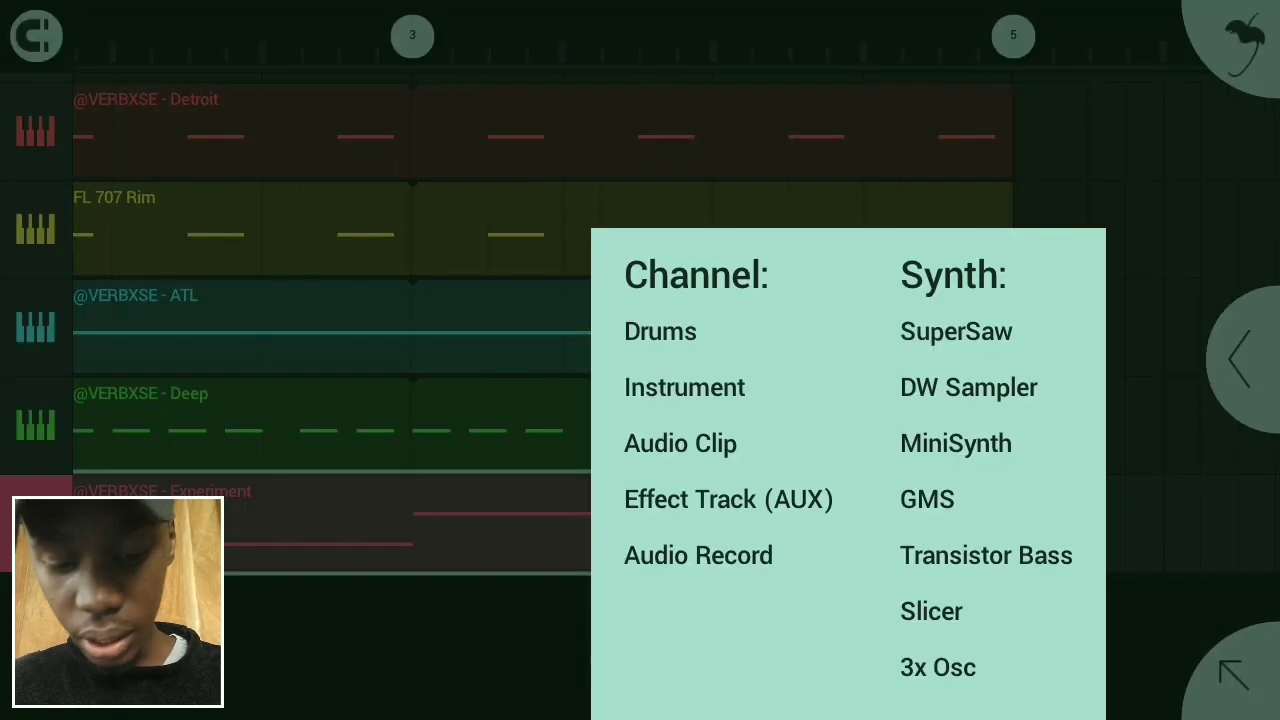
click(680, 443)
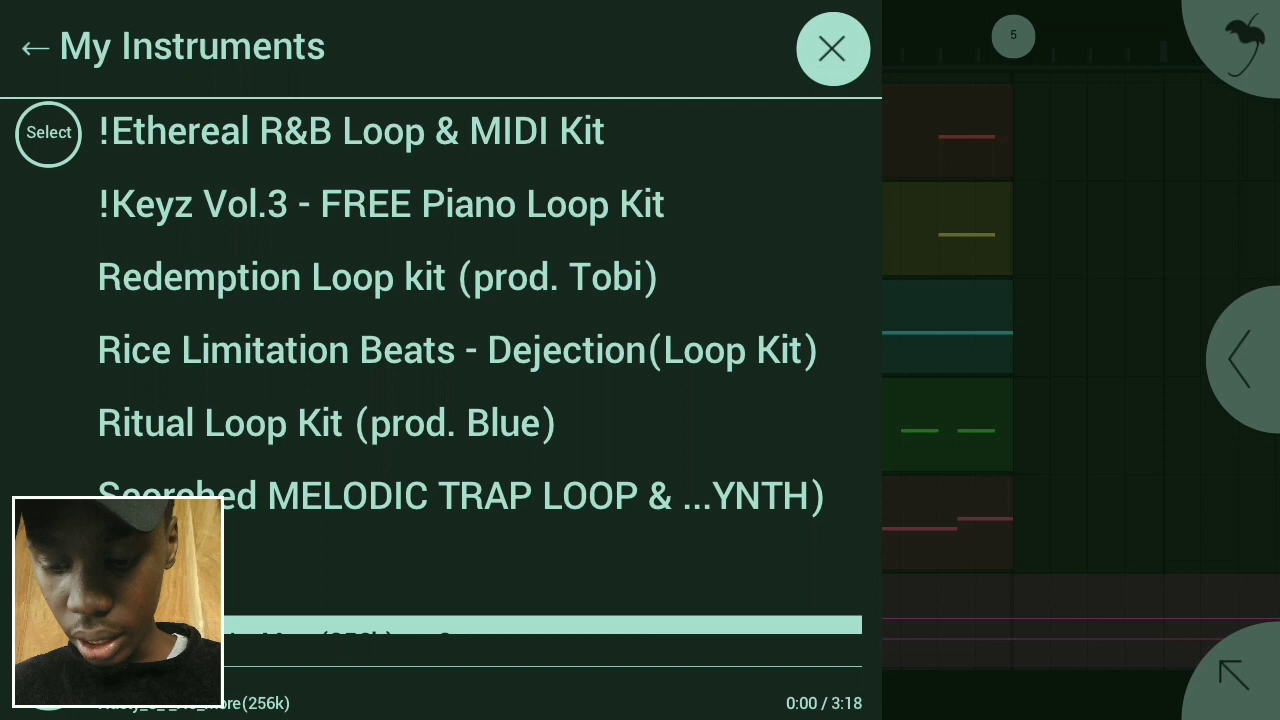
click(1135, 485)
scroll(640, 360, down, 3)
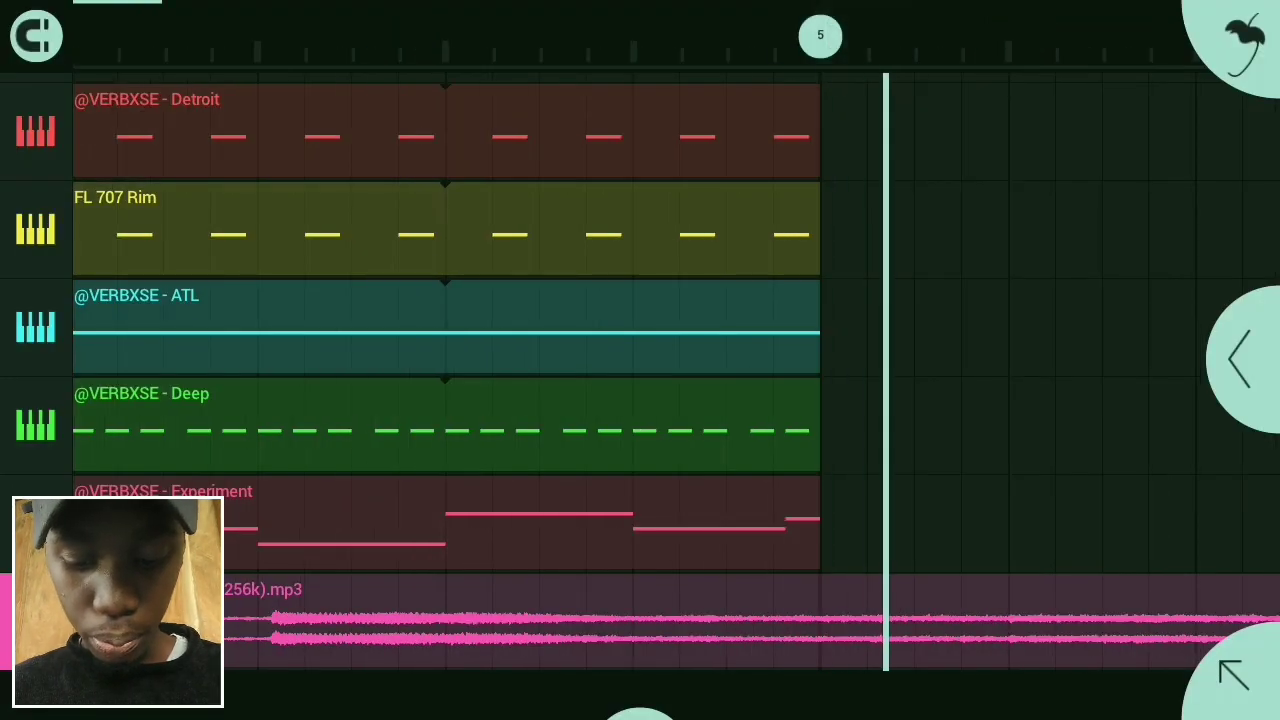
scroll(500, 675, down, 3)
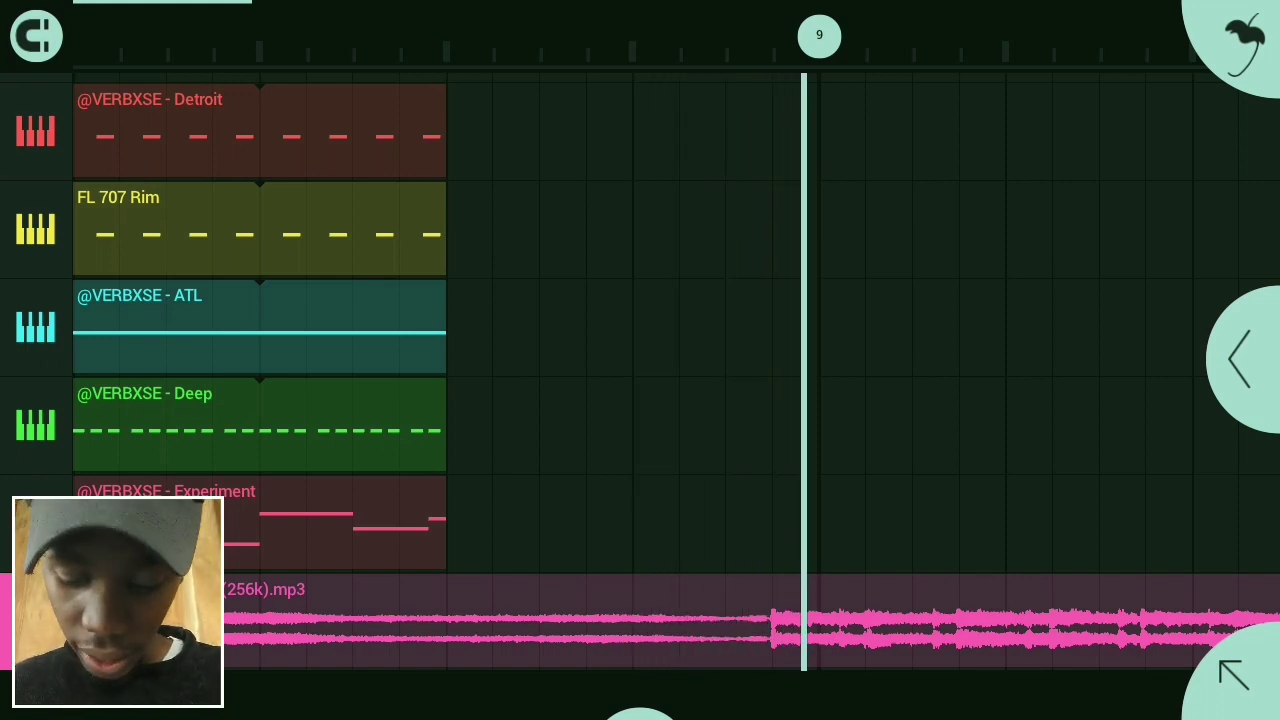
- Trim the mp3 clip's start, split it at the marked range, and delete the leftover part
click(400, 620)
mouse_move(224, 620)
mouse_down()
mouse_move(533, 622)
mouse_move(129, 651)
mouse_up()
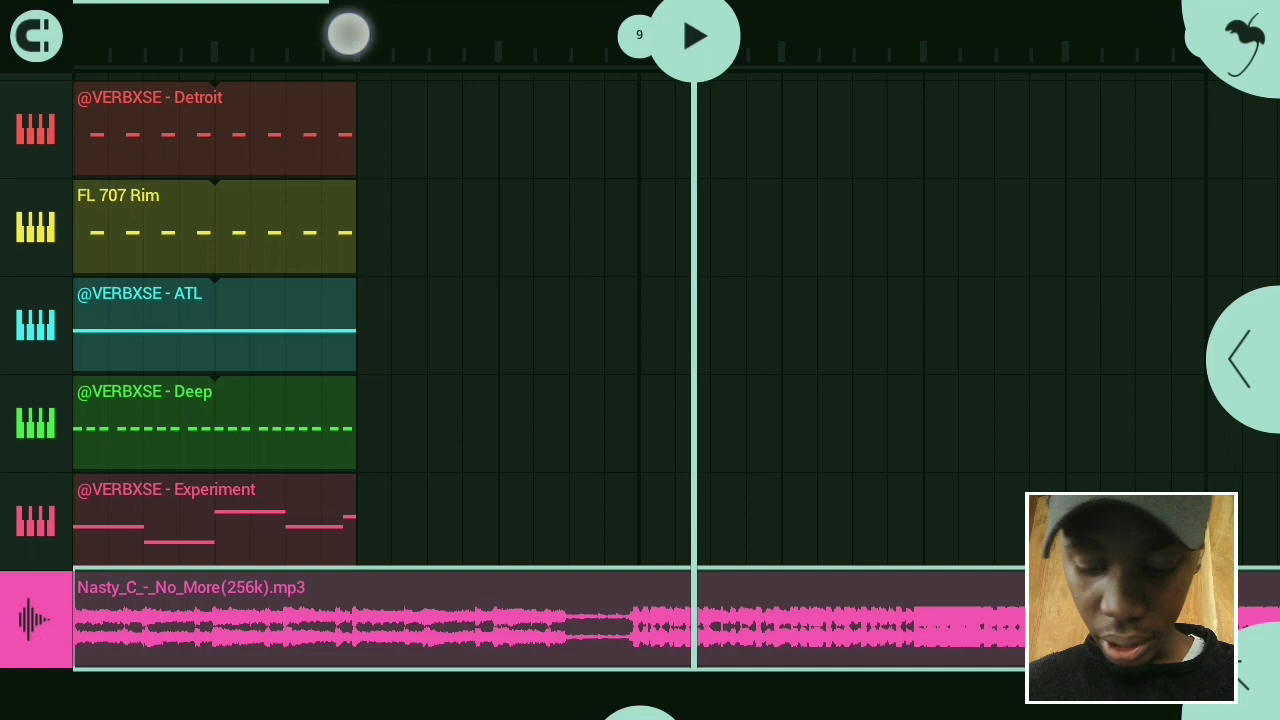
drag(346, 31, 440, 31)
click(541, 333)
click(700, 629)
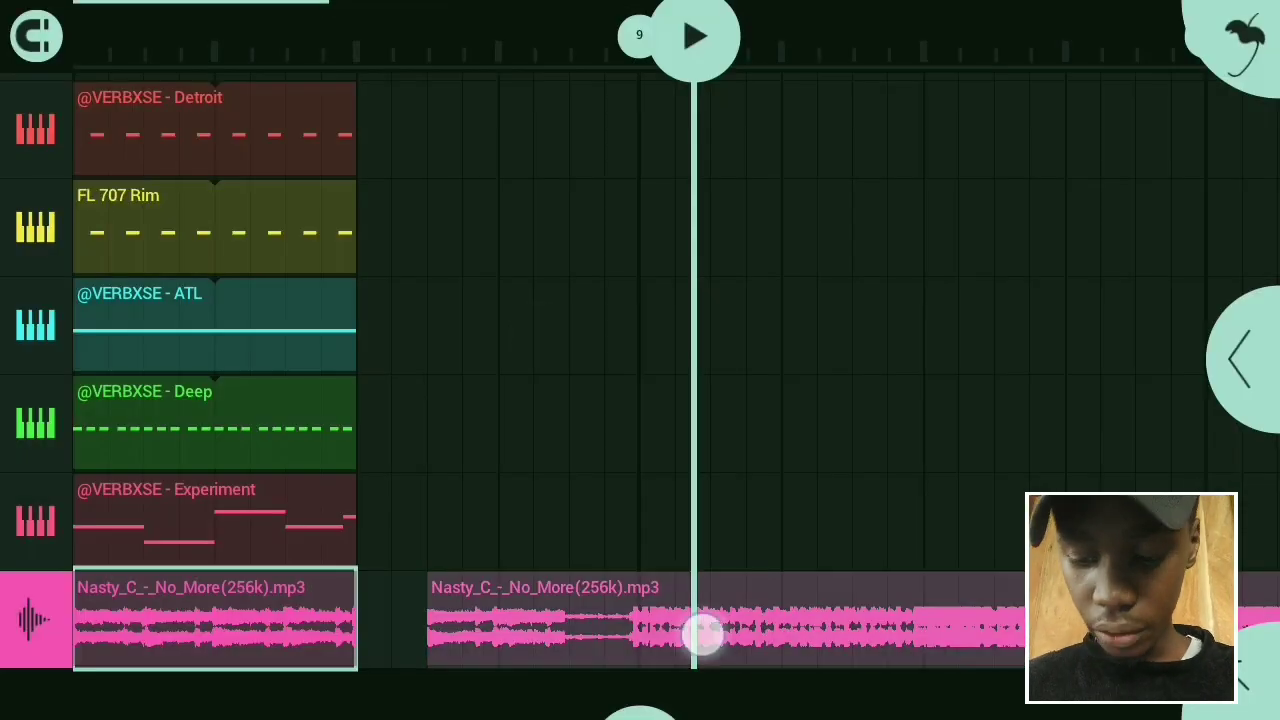
click(429, 614)
click(551, 509)
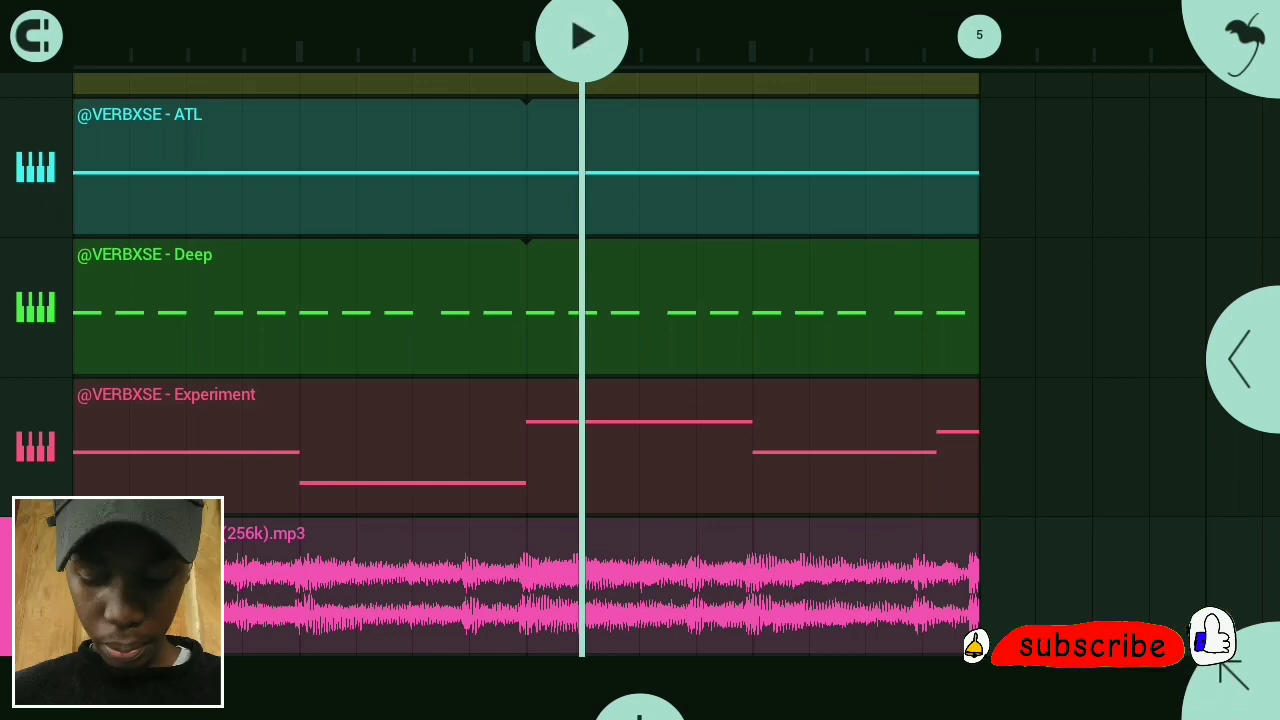
- Play the arrangement and confirm the tempo reads 106 BPM
click(581, 36)
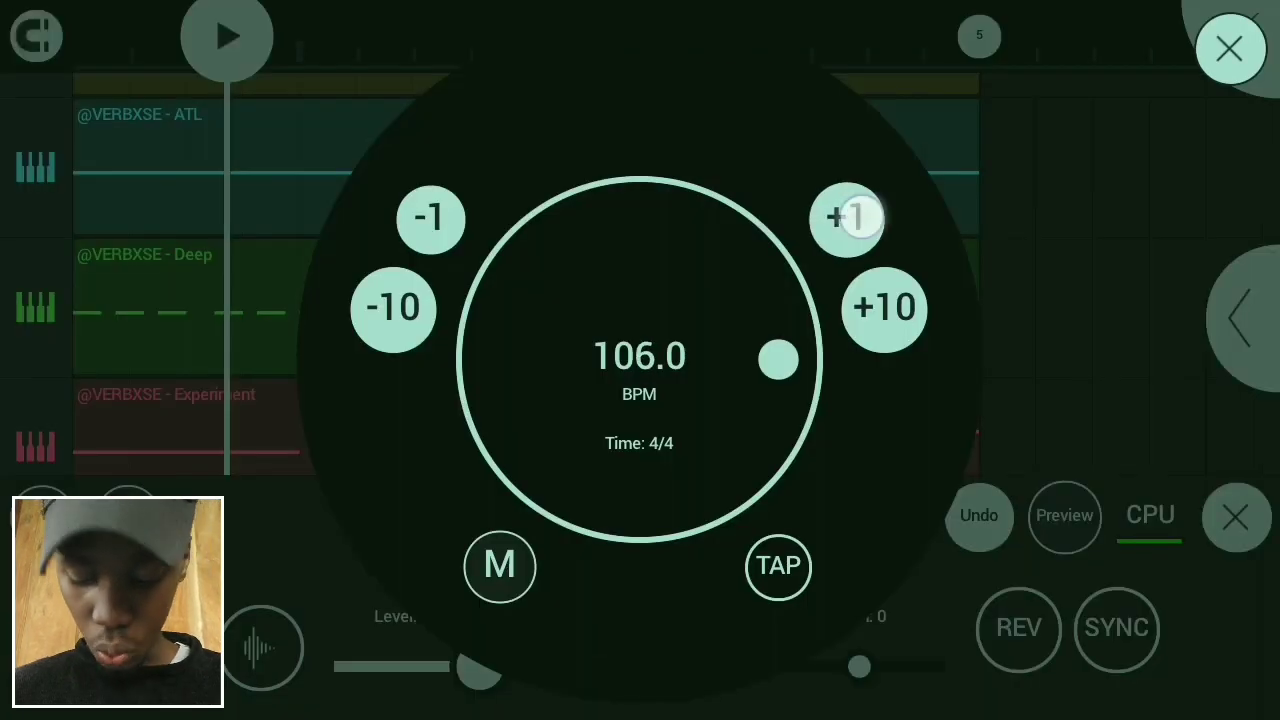
click(1134, 265)
click(840, 34)
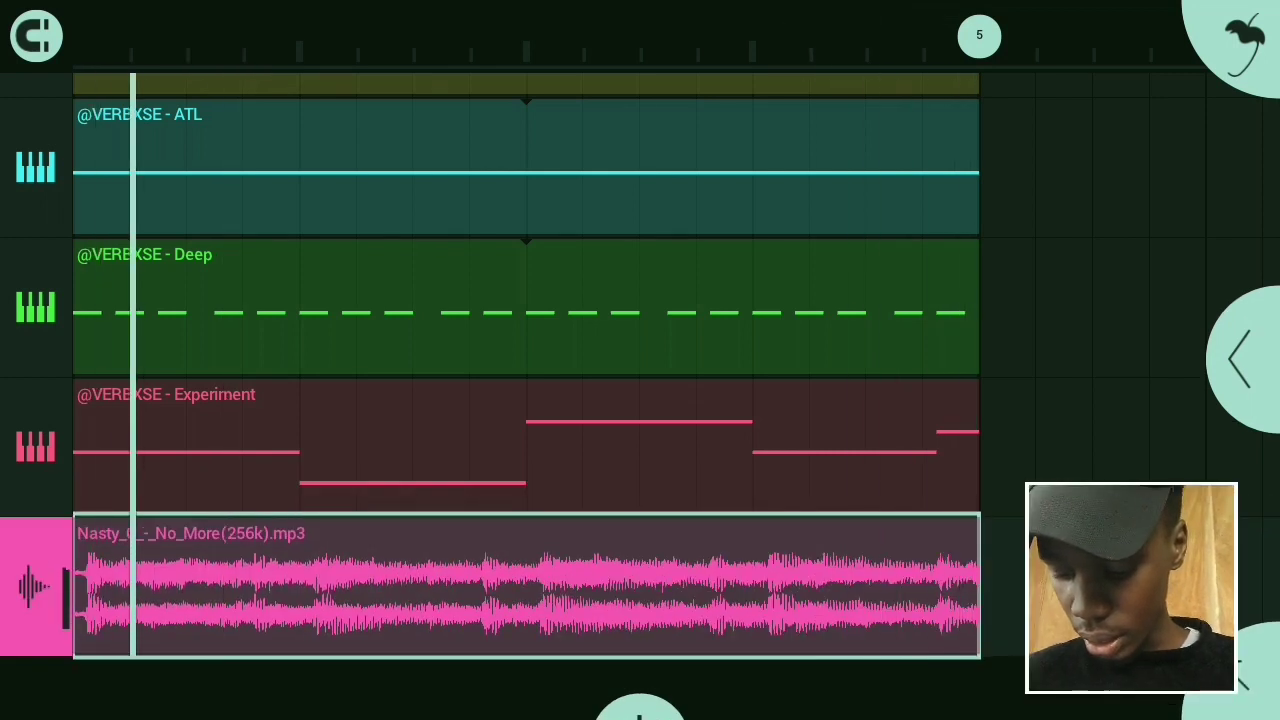
- Drag the mp3 clip to bar 1 so it ends alongside the pattern clips
click(71, 586)
mouse_move(71, 586)
mouse_down()
mouse_move(128, 585)
mouse_move(74, 587)
mouse_up()
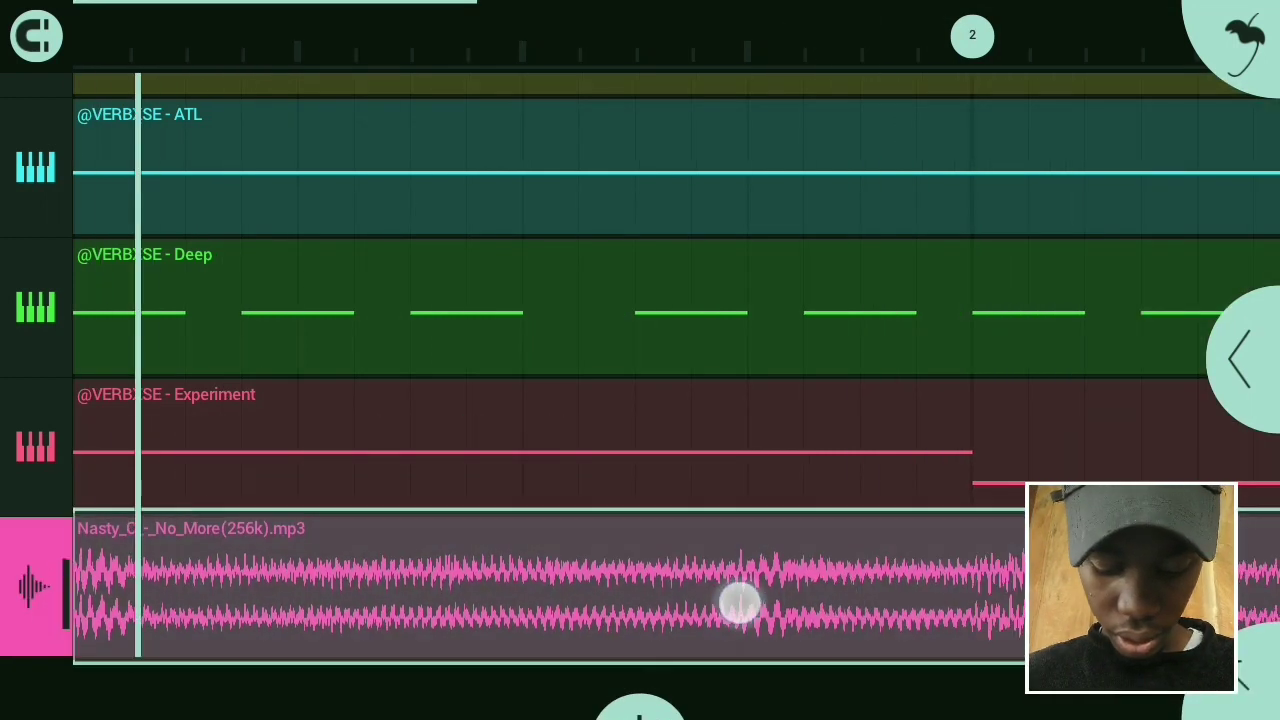
scroll(440, 690, down, 3)
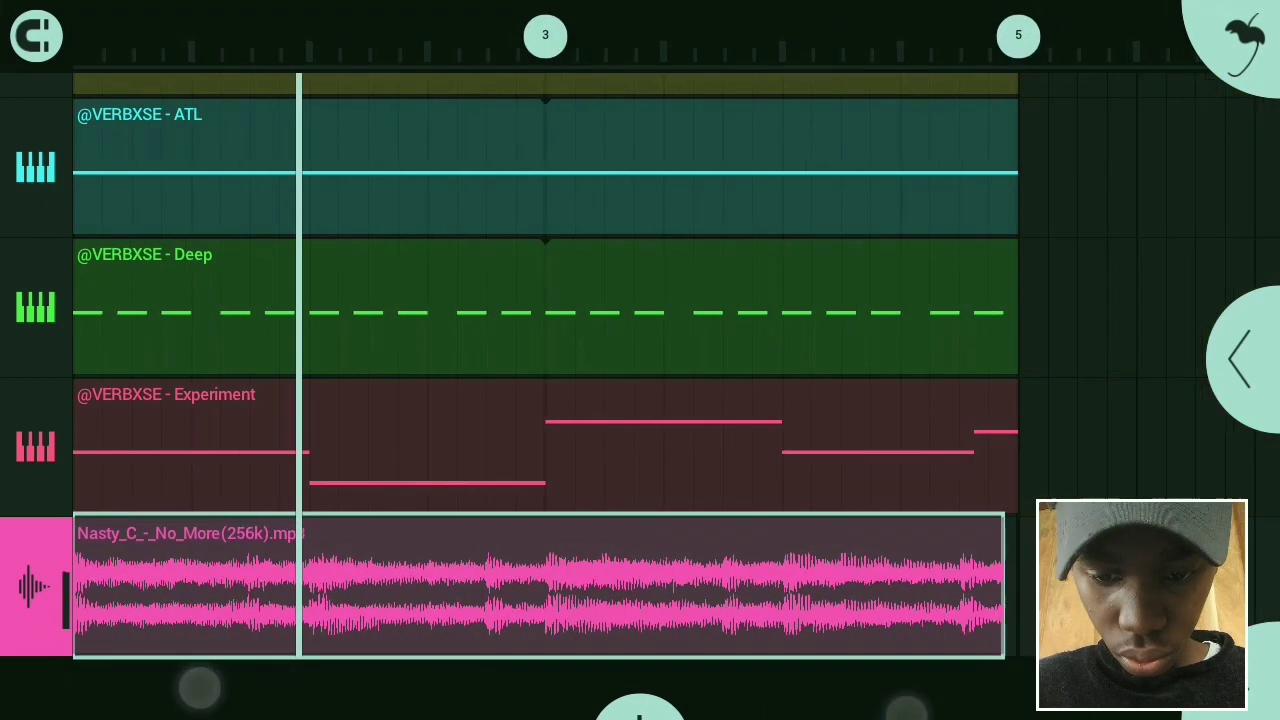
click(74, 586)
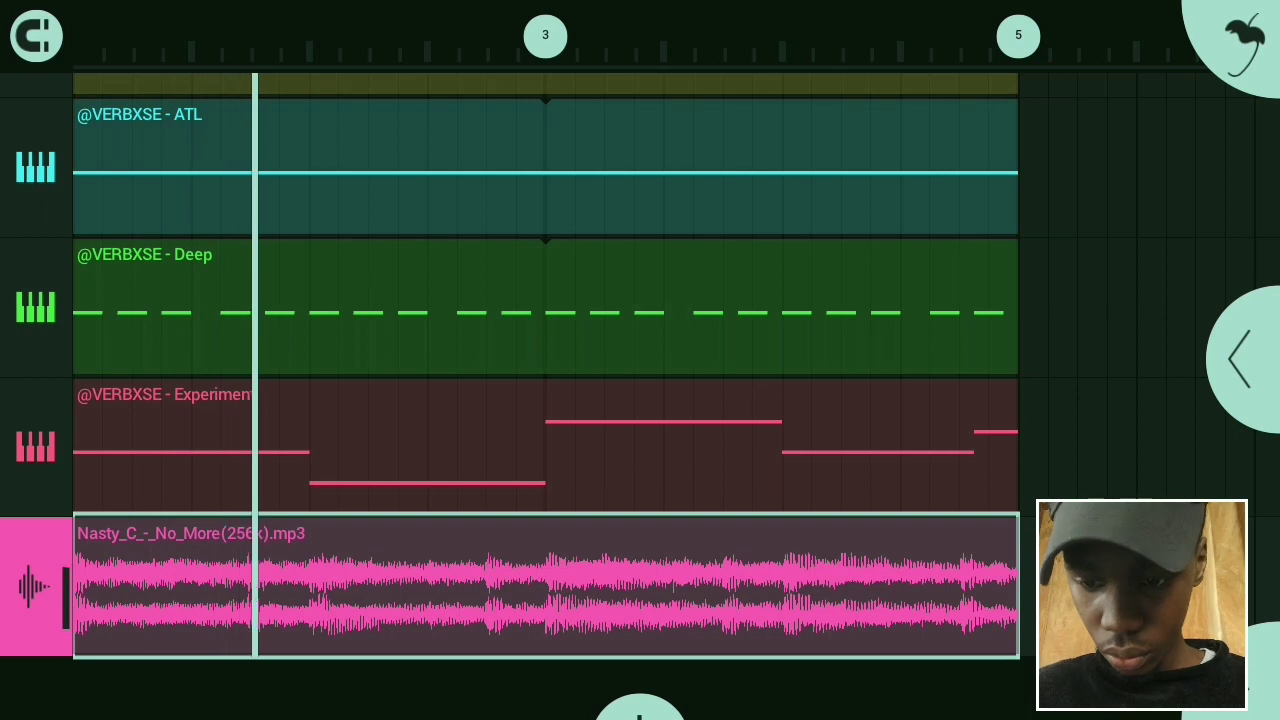
scroll(545, 400, up, 3)
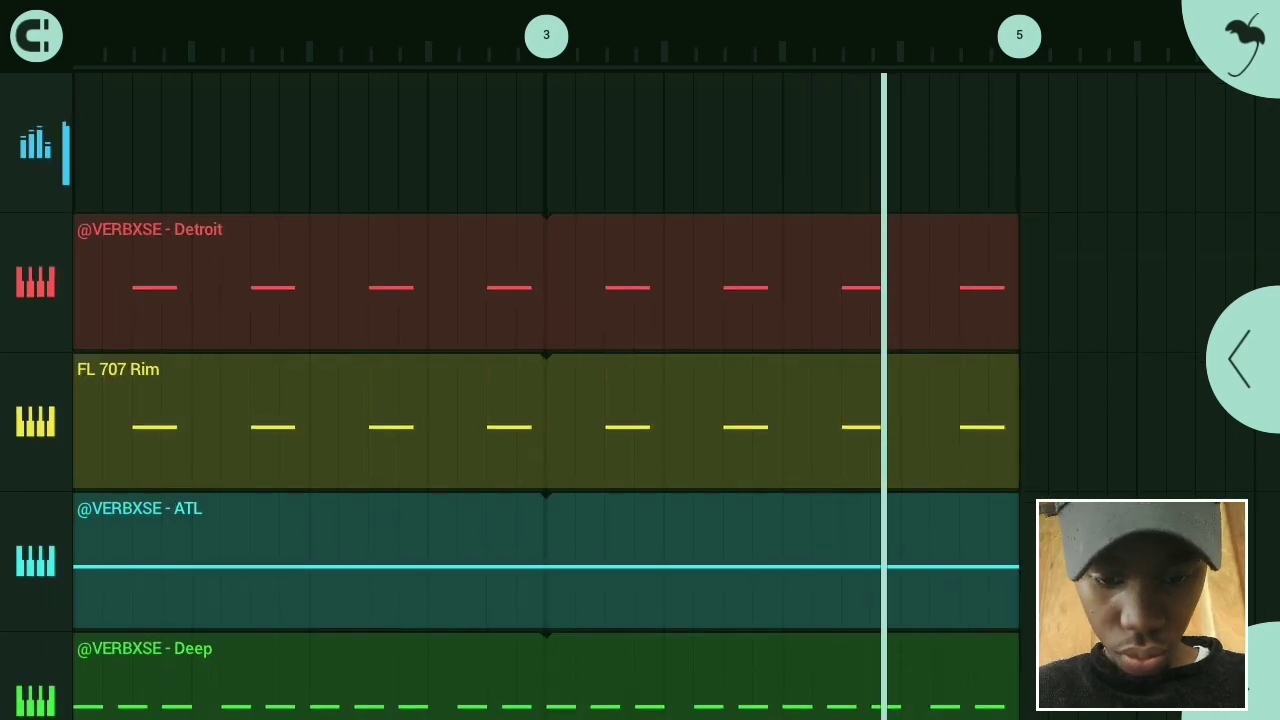
scroll(545, 400, down, 3)
drag(1159, 332, 1159, 298)
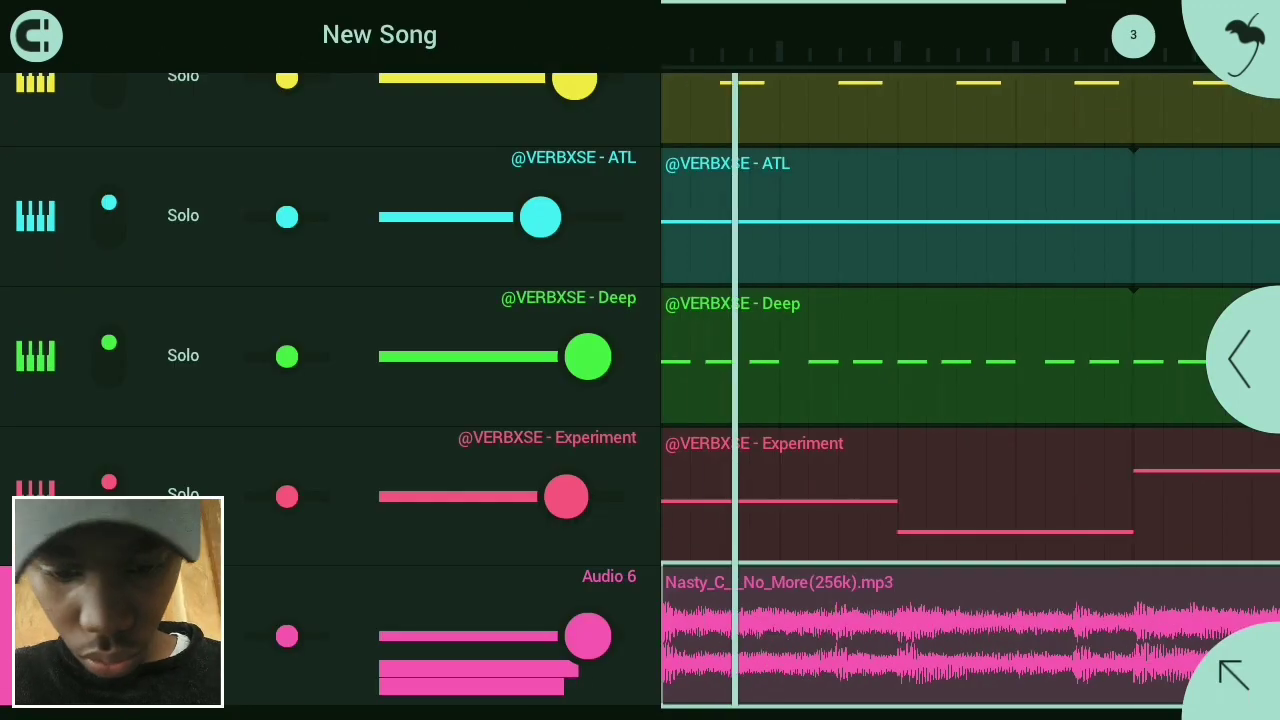
drag(500, 350, 150, 350)
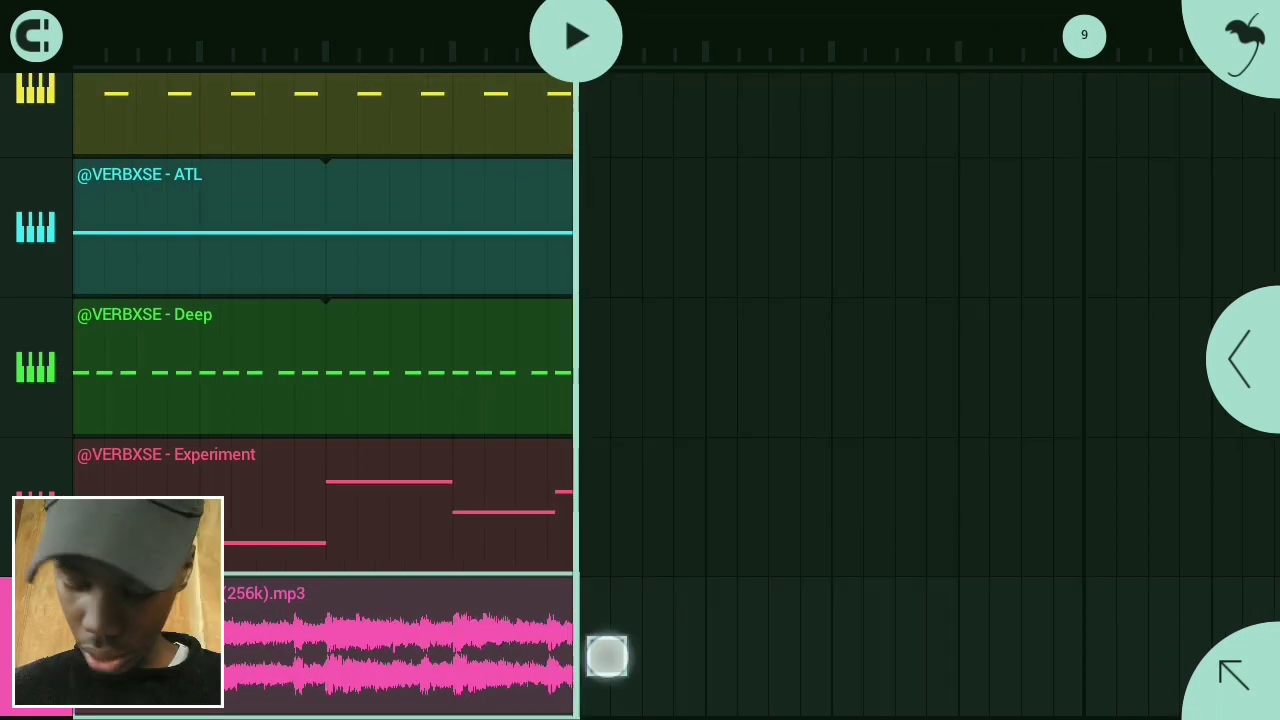
- Duplicate the mp3 clip after itself and move the pattern clips later in the song
click(606, 652)
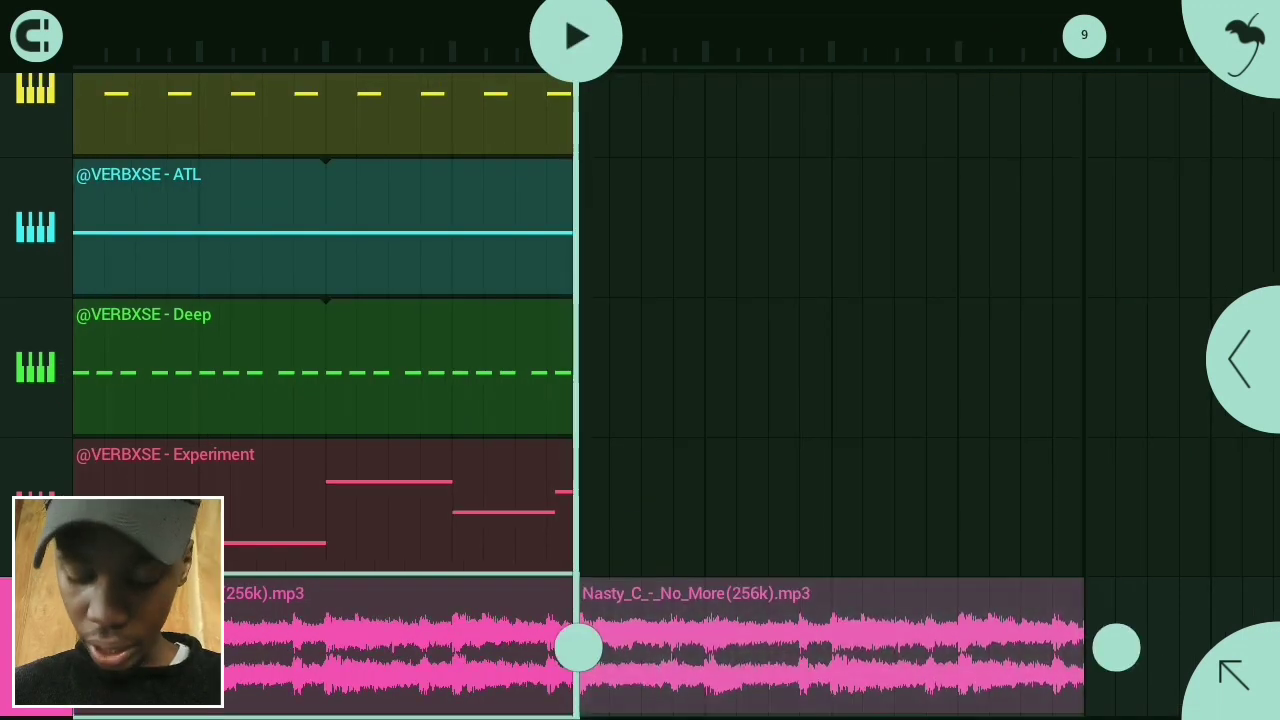
drag(326, 251, 797, 273)
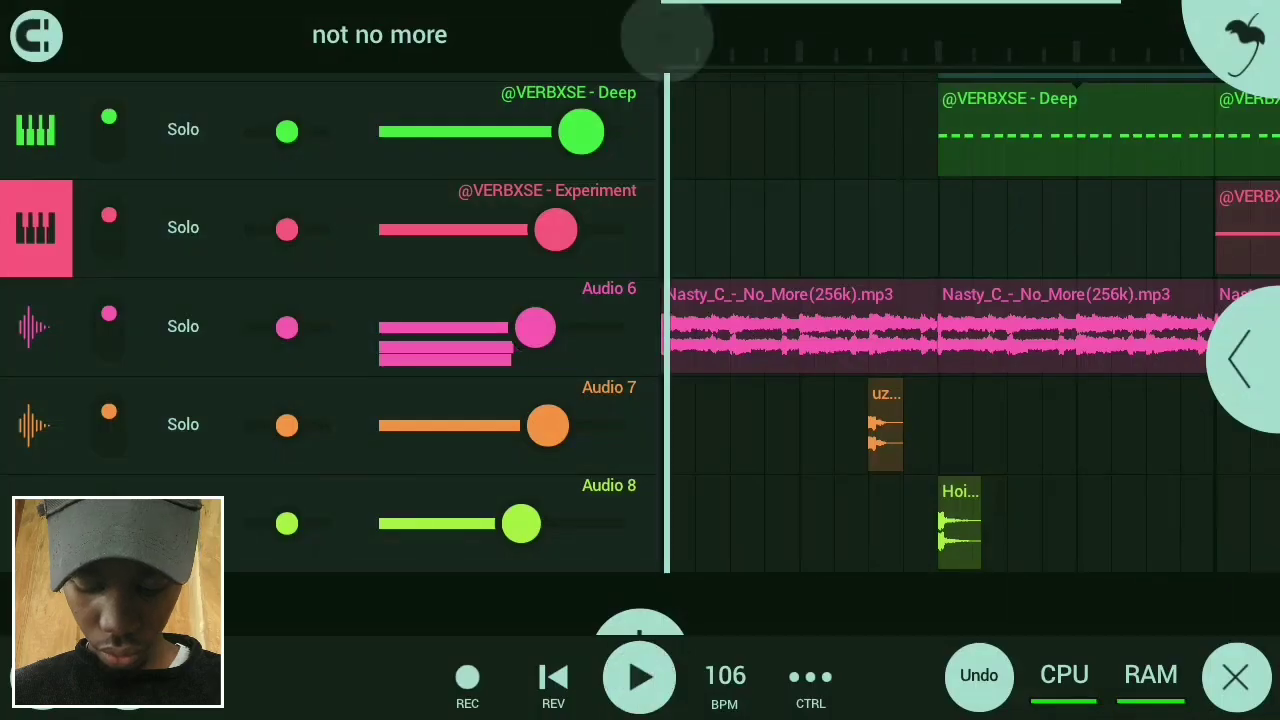
drag(666, 36, 682, 36)
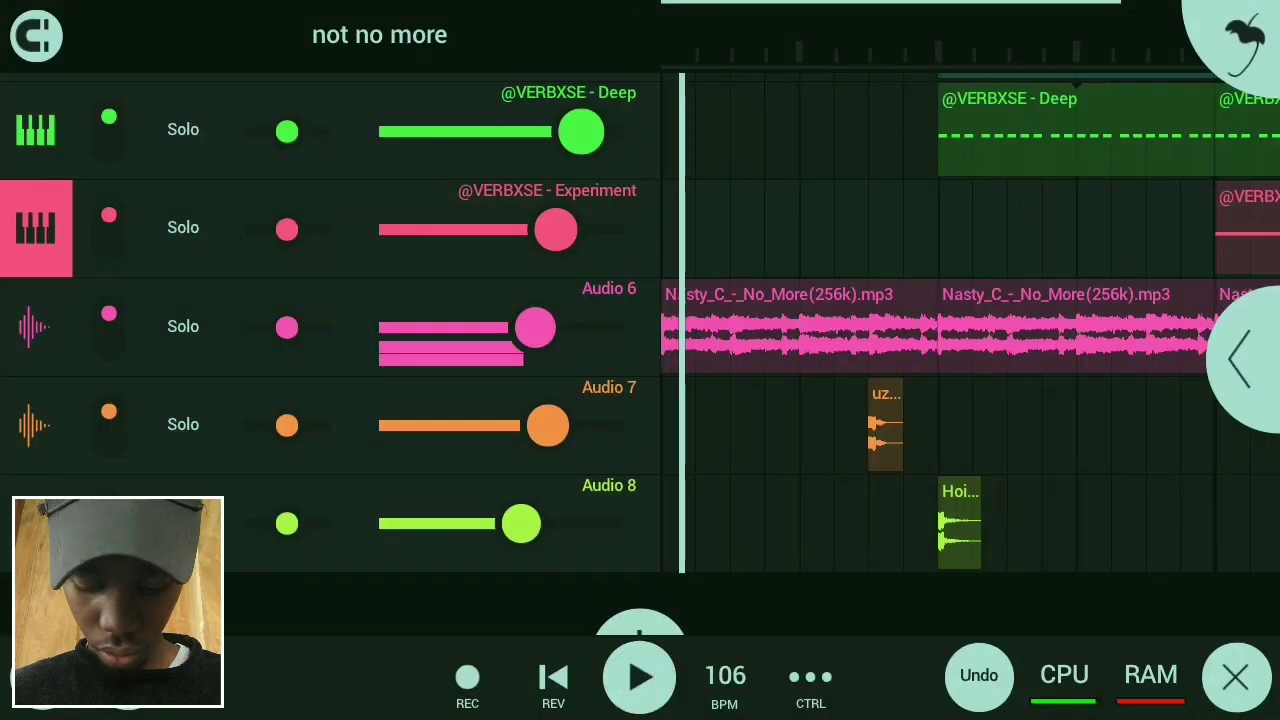
click(1235, 677)
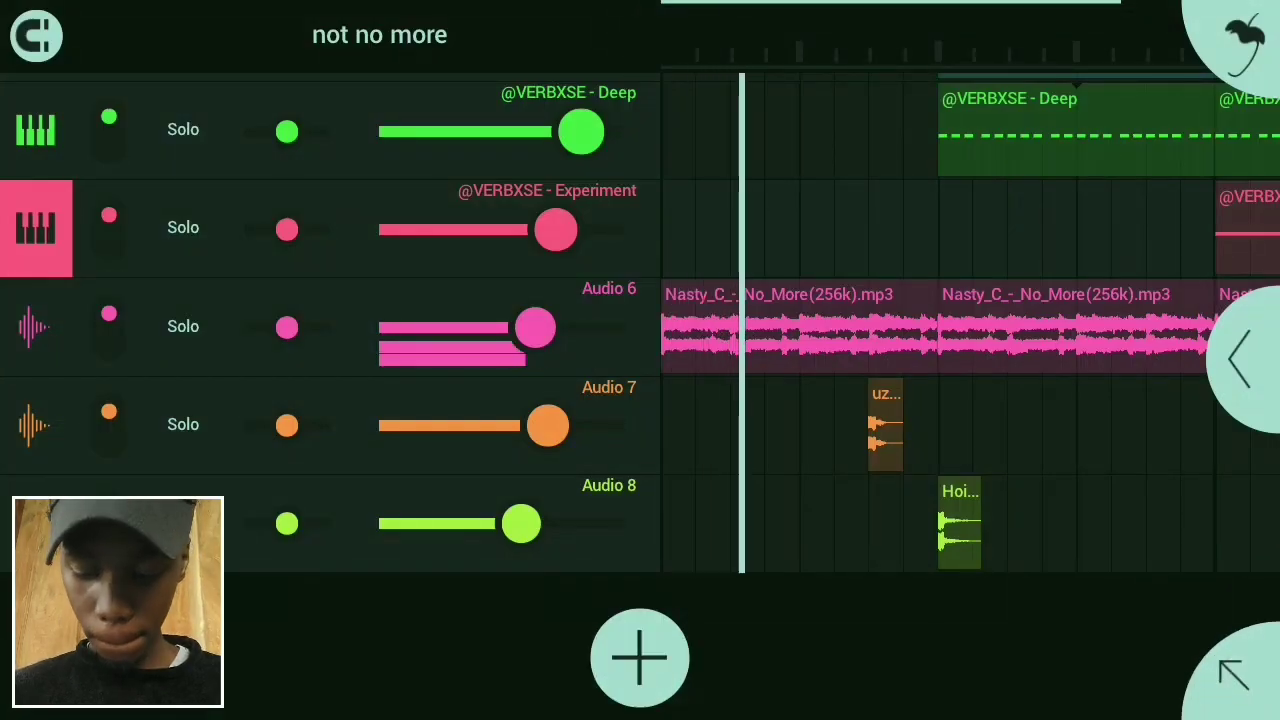
click(958, 525)
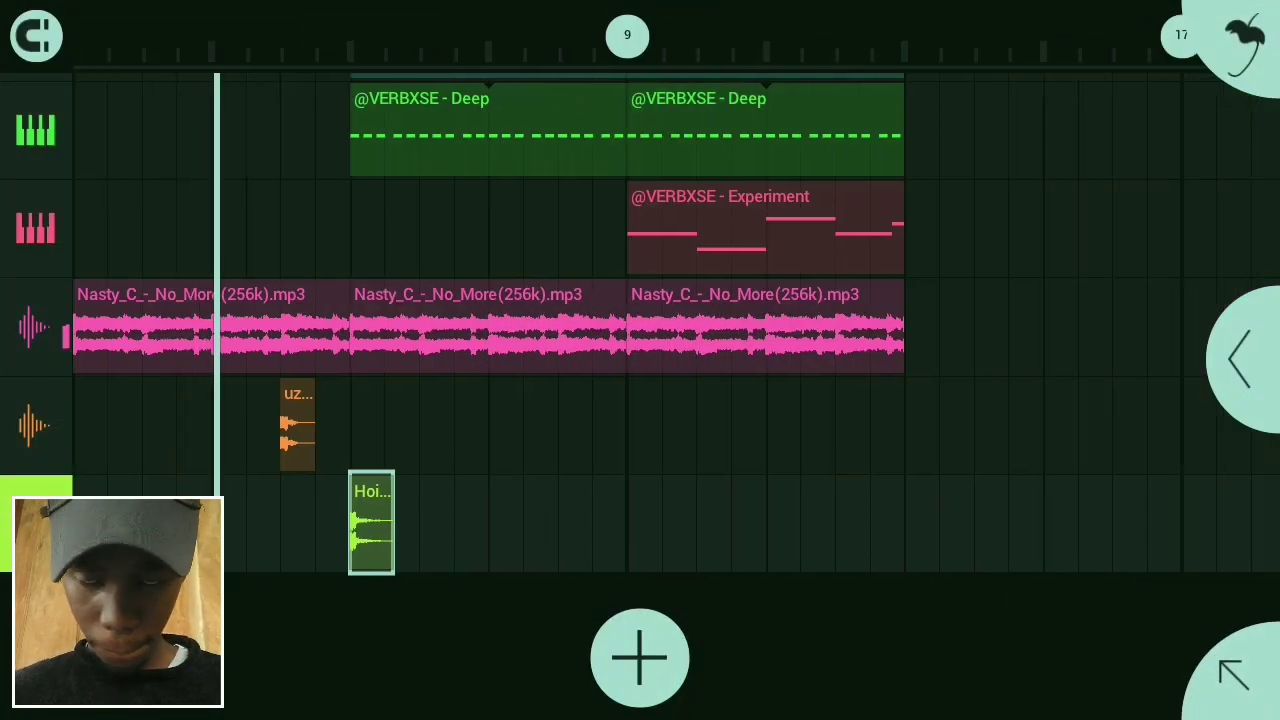
drag(1106, 414, 1142, 612)
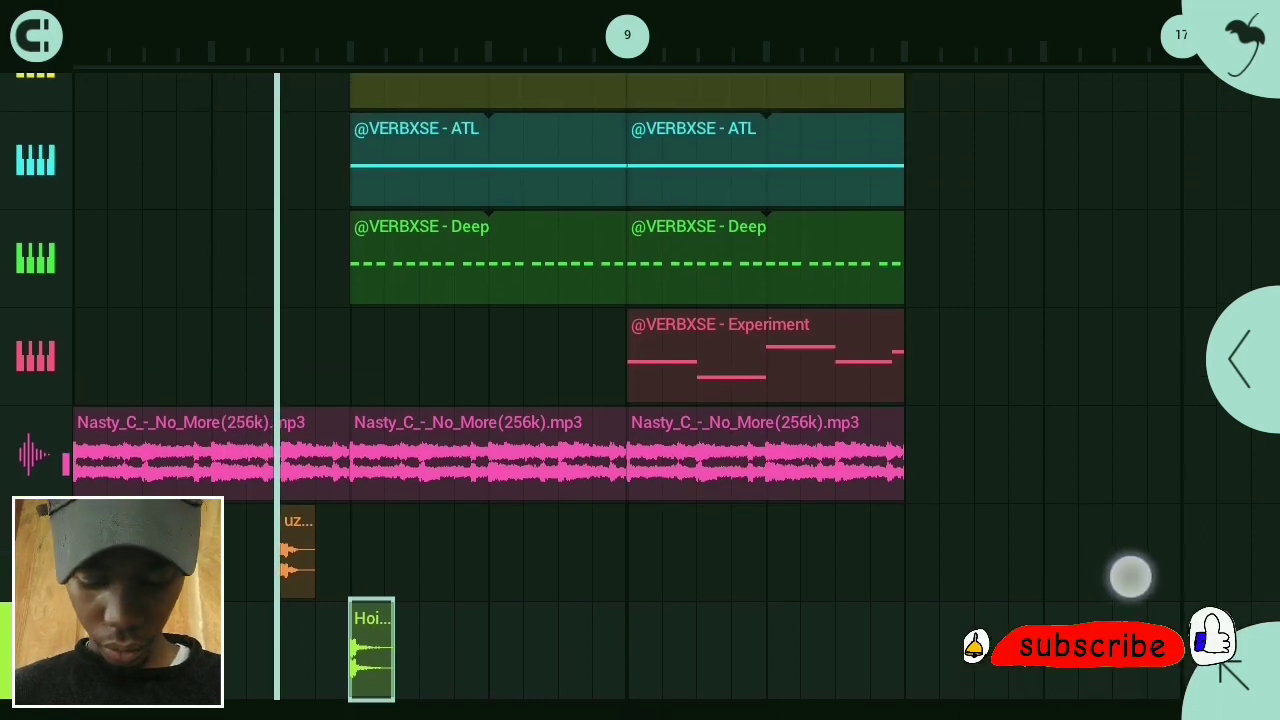